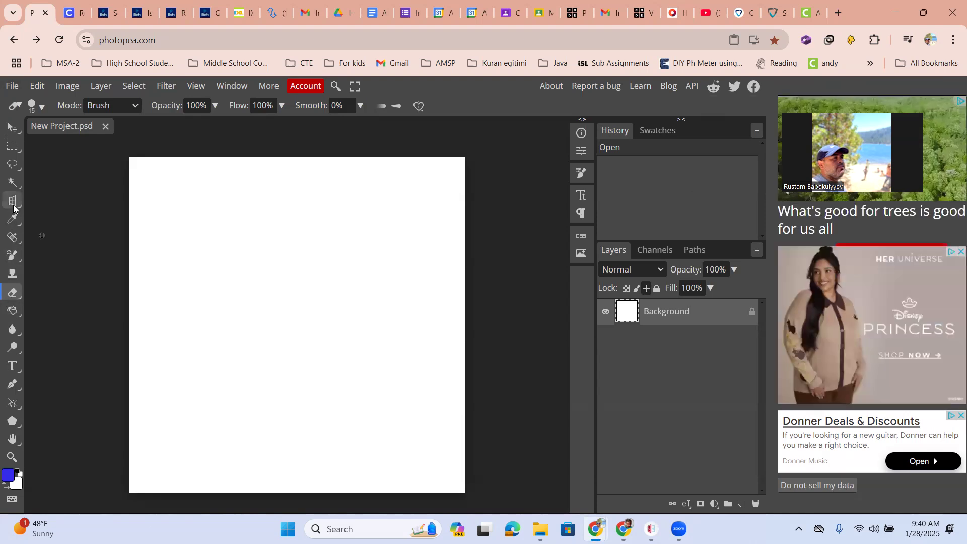
- Activate the Brush tool for painting on the blank canvas
{"action": "left_click", "coordinate": [13, 256]}
{"action": "left_click", "coordinate": [29, 259]}
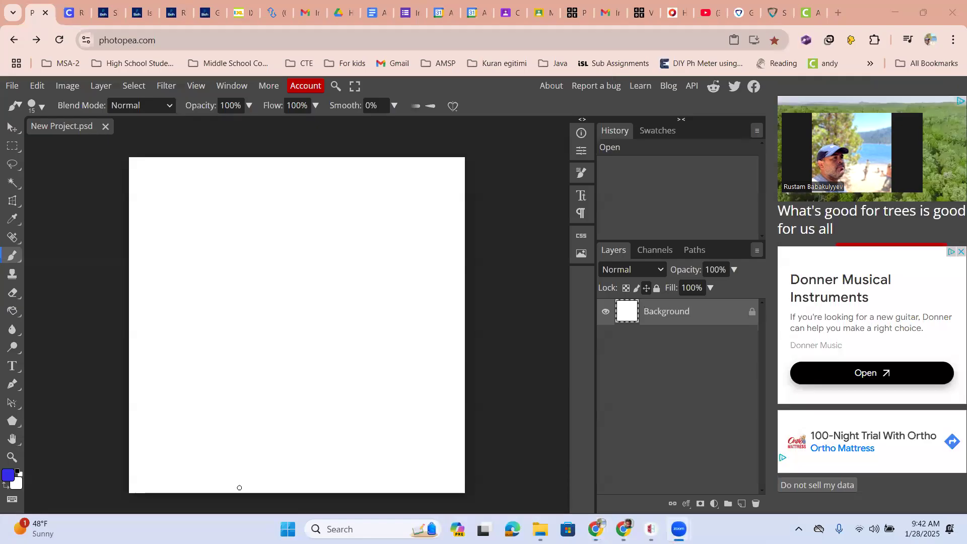
{"action": "right_click", "coordinate": [19, 262]}
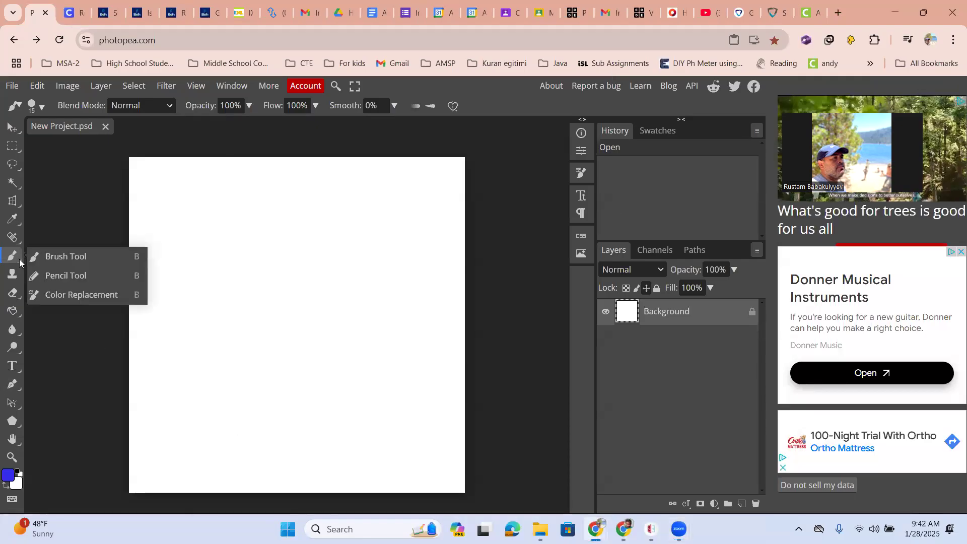
{"action": "left_click", "coordinate": [33, 258]}
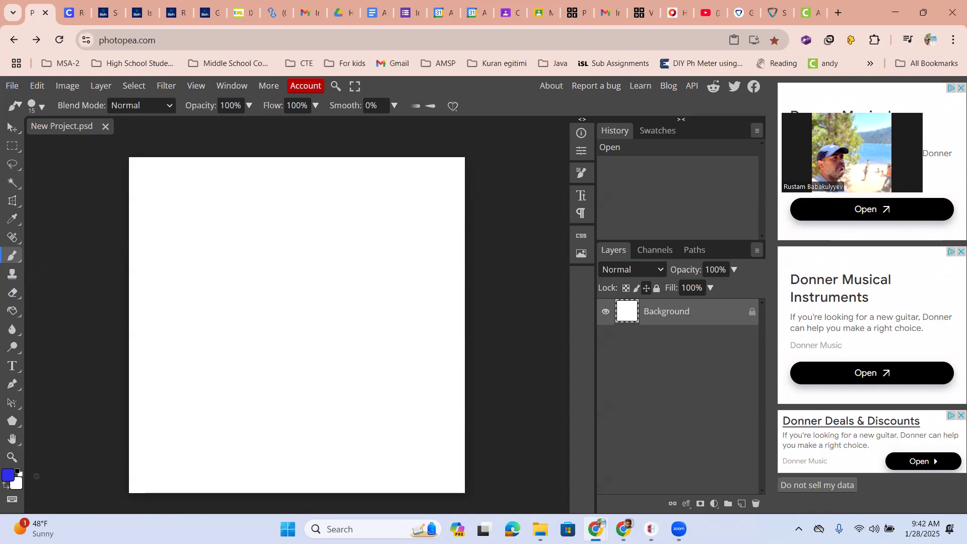
- Accept blue 2f2feb as the foreground color and paint a 15 px wavy line across the canvas's upper part
{"action": "left_click", "coordinate": [8, 477]}
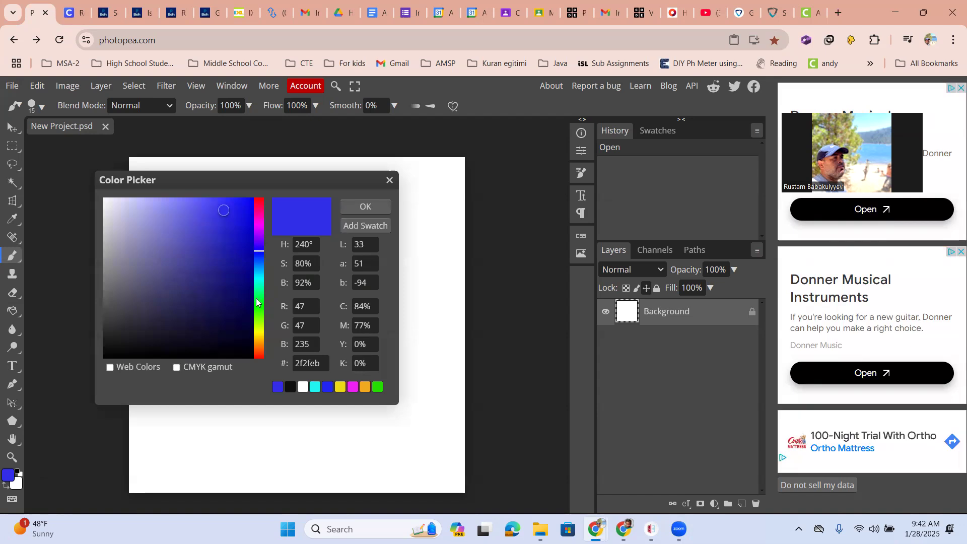
{"action": "left_click", "coordinate": [344, 209]}
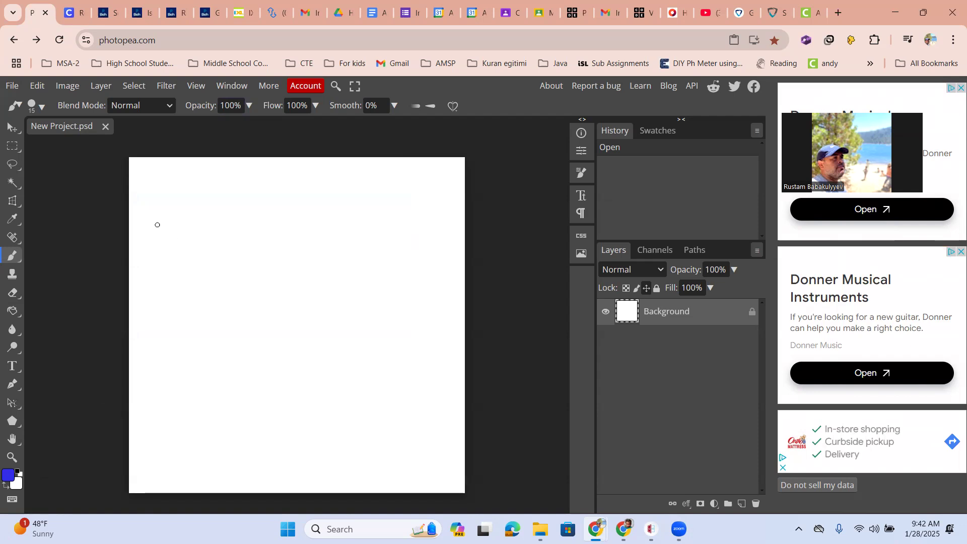
{"action": "mouse_move", "coordinate": [170, 241]}
{"action": "left_mouse_down"}
{"action": "mouse_move", "coordinate": [196, 214]}
{"action": "mouse_move", "coordinate": [256, 233]}
{"action": "mouse_move", "coordinate": [291, 220]}
{"action": "mouse_move", "coordinate": [342, 251]}
{"action": "left_mouse_up"}
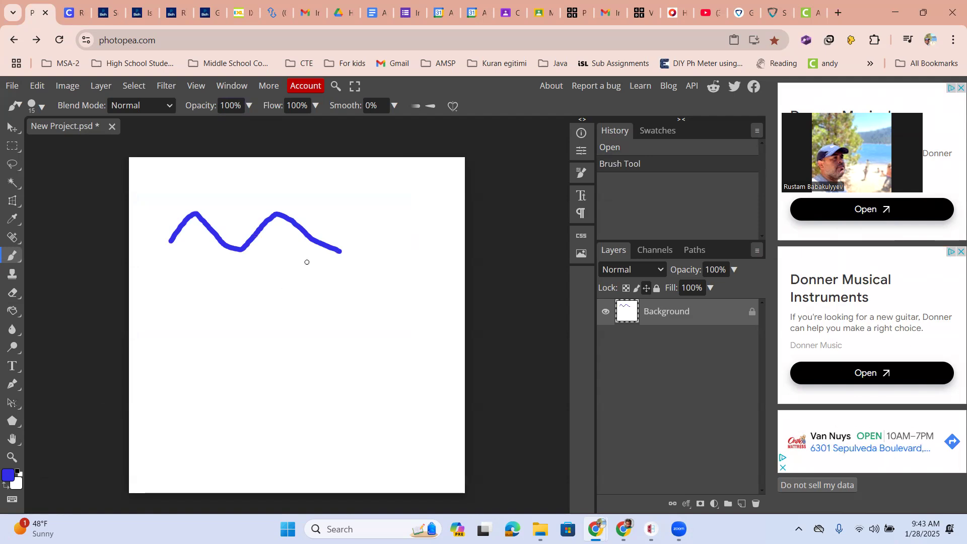
- Set the brush size to 131 px and paint a thick wavy stroke across the middle of the canvas
{"action": "left_click", "coordinate": [43, 105]}
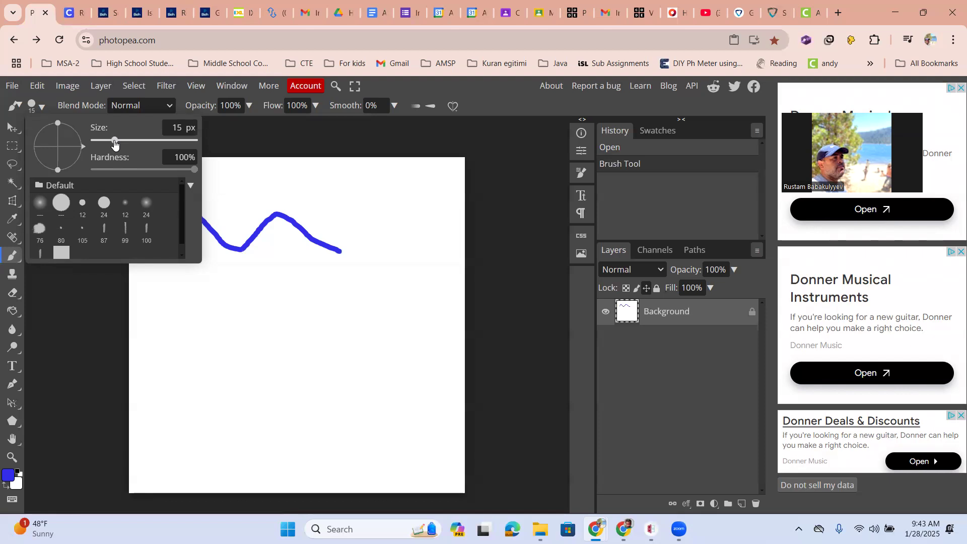
{"action": "mouse_move", "coordinate": [115, 144]}
{"action": "left_mouse_down"}
{"action": "mouse_move", "coordinate": [166, 147]}
{"action": "mouse_move", "coordinate": [142, 147]}
{"action": "left_mouse_up"}
{"action": "mouse_move", "coordinate": [203, 363]}
{"action": "left_mouse_down"}
{"action": "mouse_move", "coordinate": [246, 293]}
{"action": "mouse_move", "coordinate": [301, 350]}
{"action": "mouse_move", "coordinate": [356, 301]}
{"action": "mouse_move", "coordinate": [418, 302]}
{"action": "left_mouse_up"}
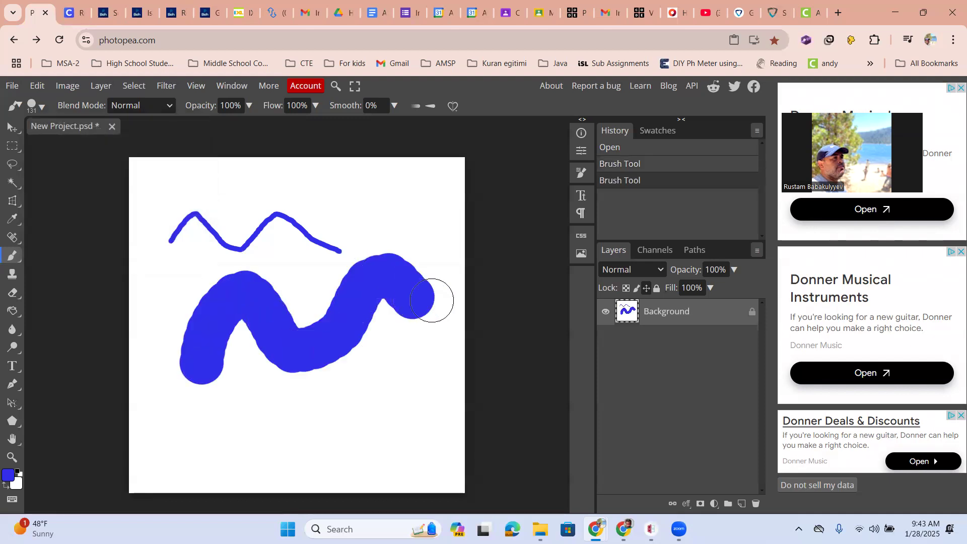
- Set the brush to 5 px with 14% hardness and paint a thin wavy line below the thick stroke
{"action": "left_click", "coordinate": [42, 106]}
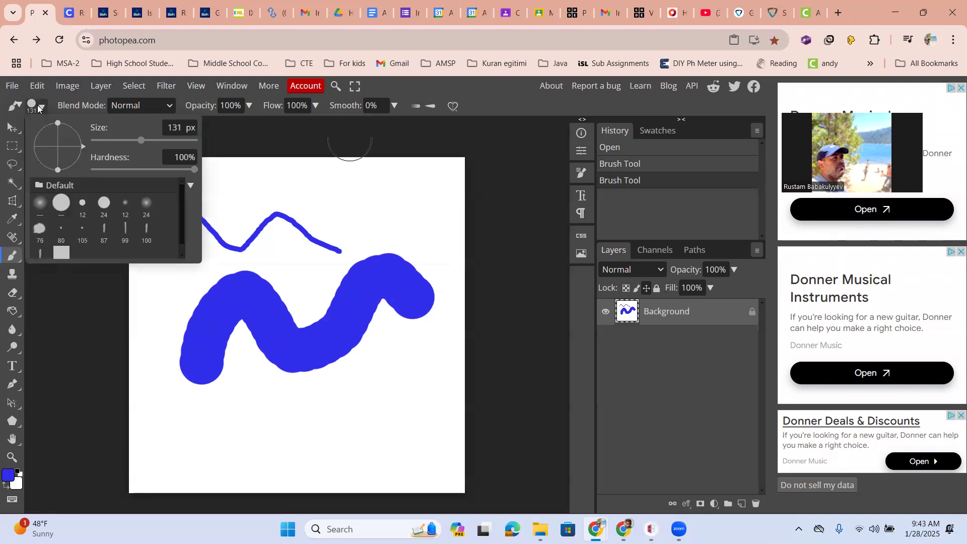
{"action": "mouse_move", "coordinate": [143, 143]}
{"action": "left_mouse_down"}
{"action": "mouse_move", "coordinate": [183, 149]}
{"action": "mouse_move", "coordinate": [107, 146]}
{"action": "left_mouse_up"}
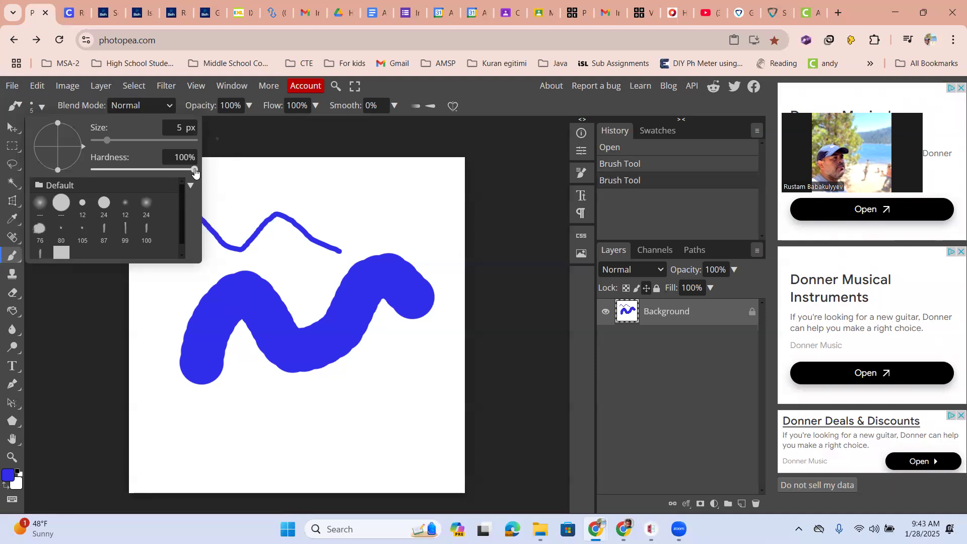
{"action": "left_click_drag", "start_coordinate": [195, 171], "coordinate": [108, 171]}
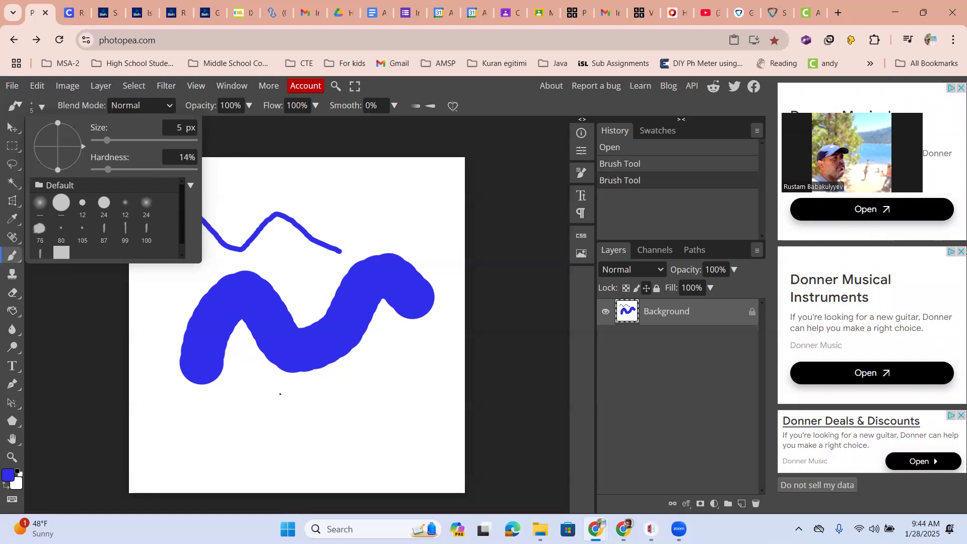
{"action": "left_click", "coordinate": [255, 432]}
{"action": "mouse_move", "coordinate": [255, 433]}
{"action": "left_mouse_down"}
{"action": "mouse_move", "coordinate": [352, 414]}
{"action": "mouse_move", "coordinate": [394, 367]}
{"action": "mouse_move", "coordinate": [418, 379]}
{"action": "mouse_move", "coordinate": [422, 359]}
{"action": "left_mouse_up"}
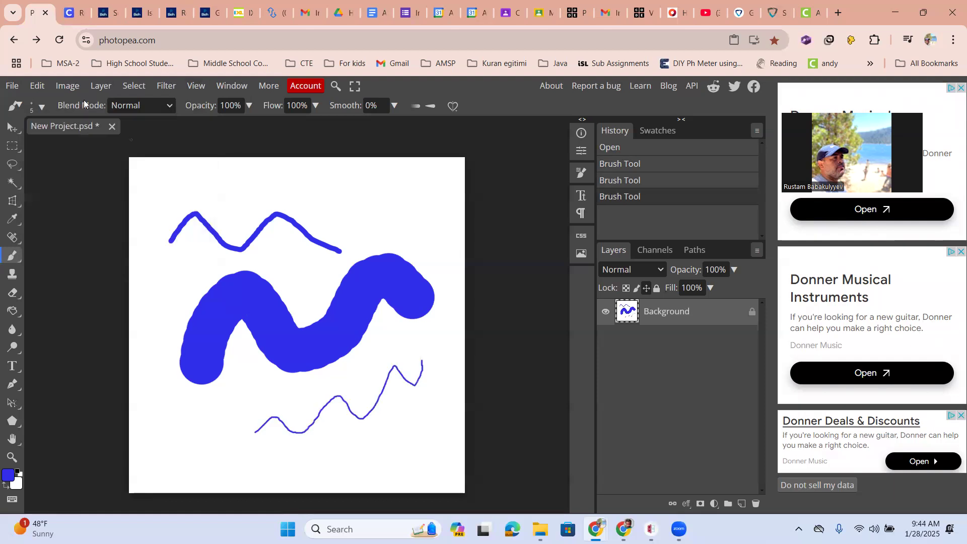
- Set the brush size to 117 px and paint a short, soft-edged horizontal stroke near the canvas's upper edge
{"action": "left_click", "coordinate": [41, 105]}
{"action": "left_click_drag", "start_coordinate": [95, 141], "coordinate": [139, 141]}
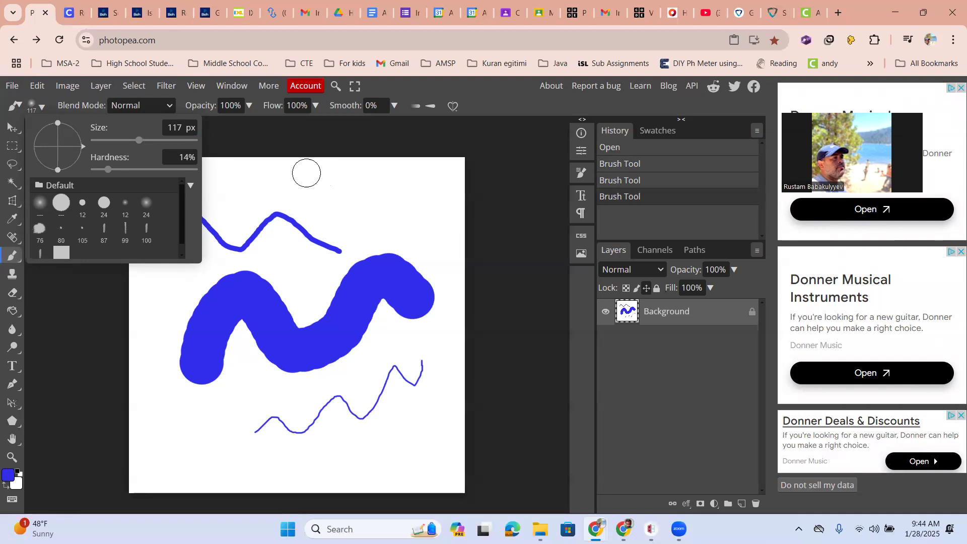
{"action": "scroll", "coordinate": [319, 177], "scroll_direction": "up", "scroll_amount": 1}
{"action": "scroll", "coordinate": [323, 179], "scroll_direction": "up", "scroll_amount": 1}
{"action": "mouse_move", "coordinate": [325, 181]}
{"action": "left_mouse_down"}
{"action": "mouse_move", "coordinate": [374, 178]}
{"action": "mouse_move", "coordinate": [498, 196]}
{"action": "left_mouse_up"}
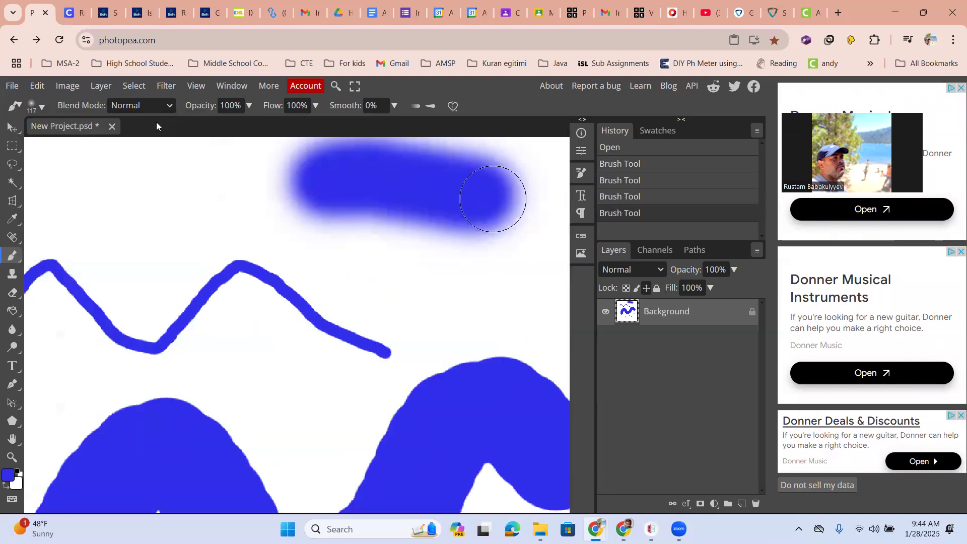
- Set the brush hardness to 100% and paint a short hard-edged stroke just below the soft one
{"action": "left_click", "coordinate": [42, 106]}
{"action": "left_click_drag", "start_coordinate": [105, 174], "coordinate": [197, 170]}
{"action": "left_click_drag", "start_coordinate": [377, 287], "coordinate": [476, 290]}
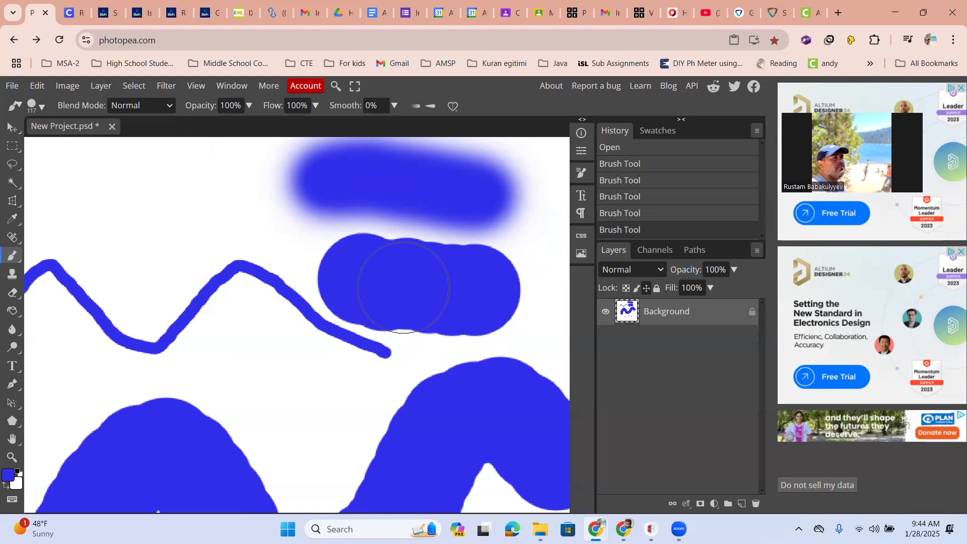
- Set the brush hardness to 59% and look through the default brush presets
{"action": "left_click", "coordinate": [39, 107]}
{"action": "left_click_drag", "start_coordinate": [188, 170], "coordinate": [152, 170]}
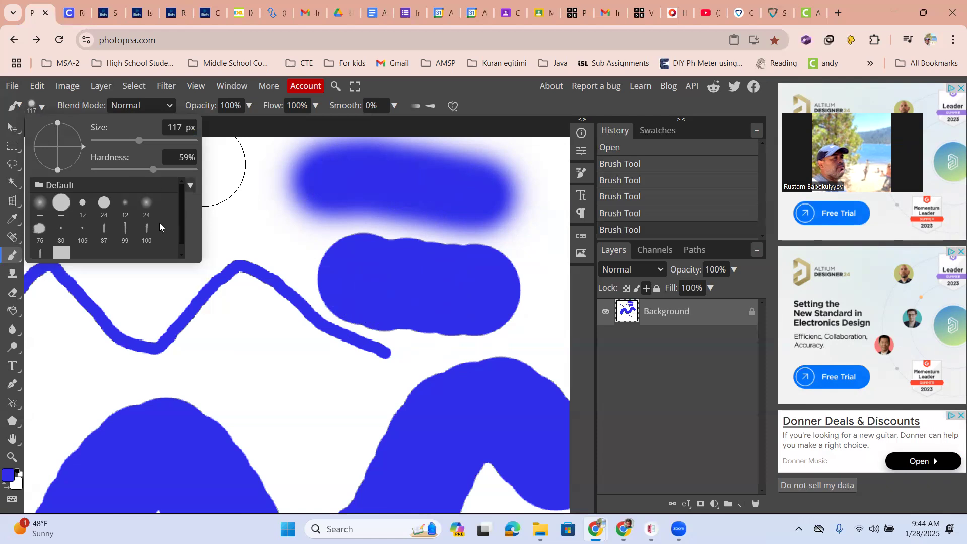
{"action": "scroll", "coordinate": [76, 231], "scroll_direction": "down", "scroll_amount": 1}
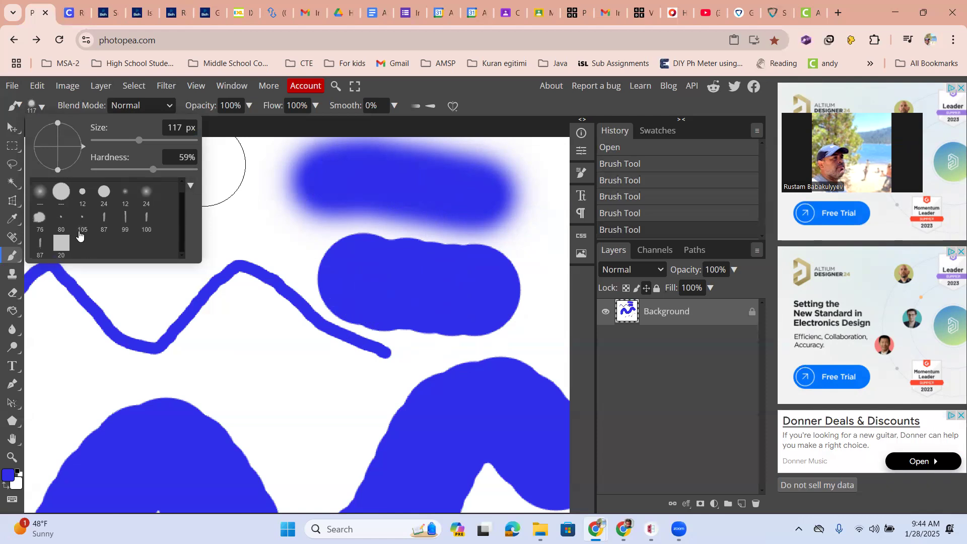
{"action": "scroll", "coordinate": [97, 247], "scroll_direction": "up", "scroll_amount": 1}
{"action": "scroll", "coordinate": [281, 303], "scroll_direction": "down", "scroll_amount": 1}
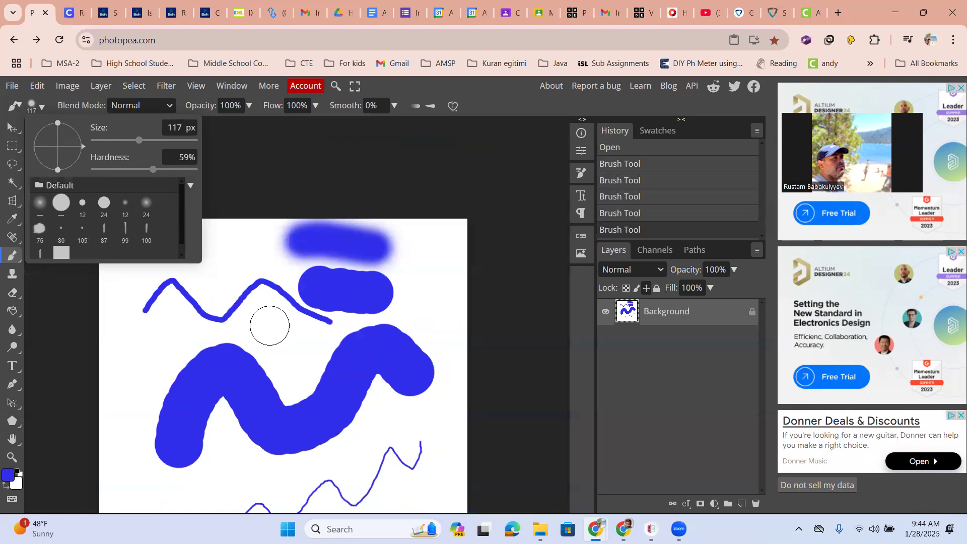
{"action": "scroll", "coordinate": [272, 322], "scroll_direction": "down", "scroll_amount": 1}
{"action": "left_click", "coordinate": [279, 167]}
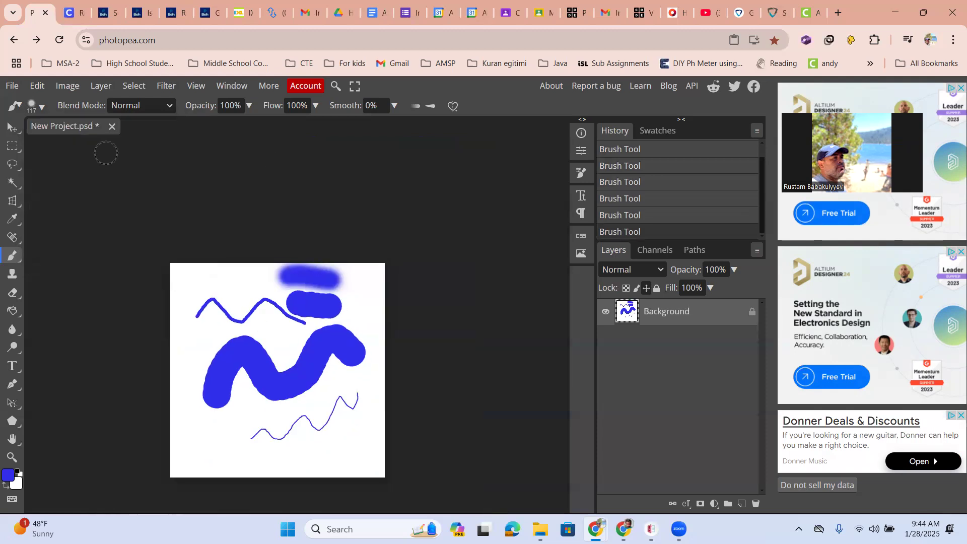
- Close the project without saving and create a new blank project
{"action": "left_click", "coordinate": [112, 127]}
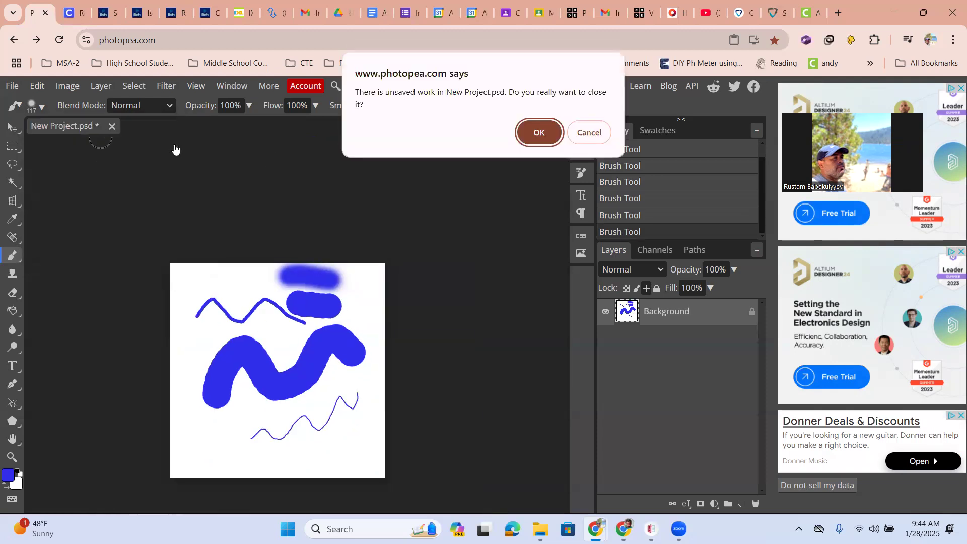
{"action": "left_click", "coordinate": [528, 141]}
{"action": "left_click", "coordinate": [275, 225]}
{"action": "left_click", "coordinate": [612, 335]}
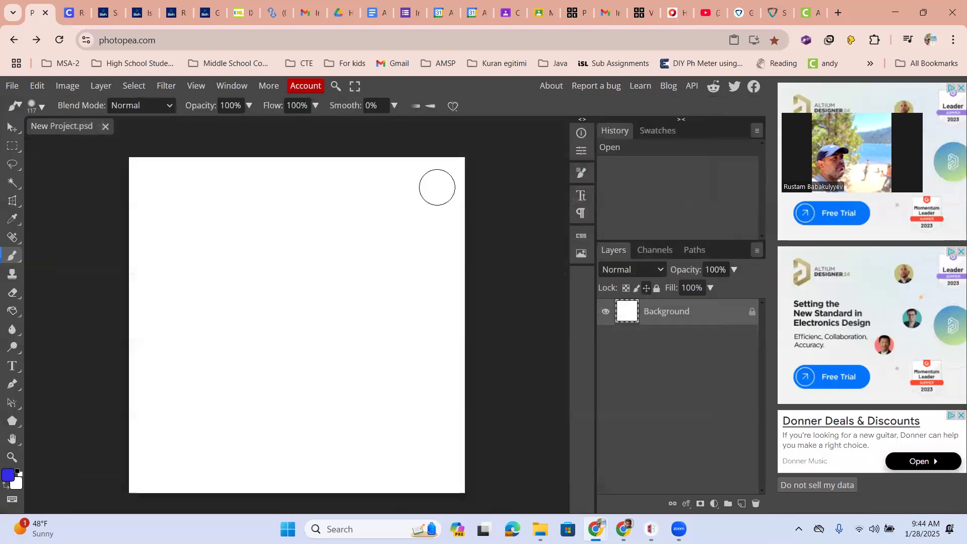
- Choose the soft round brush preset and paint a wavy blue stroke across the upper half of the canvas
{"action": "left_click", "coordinate": [42, 111]}
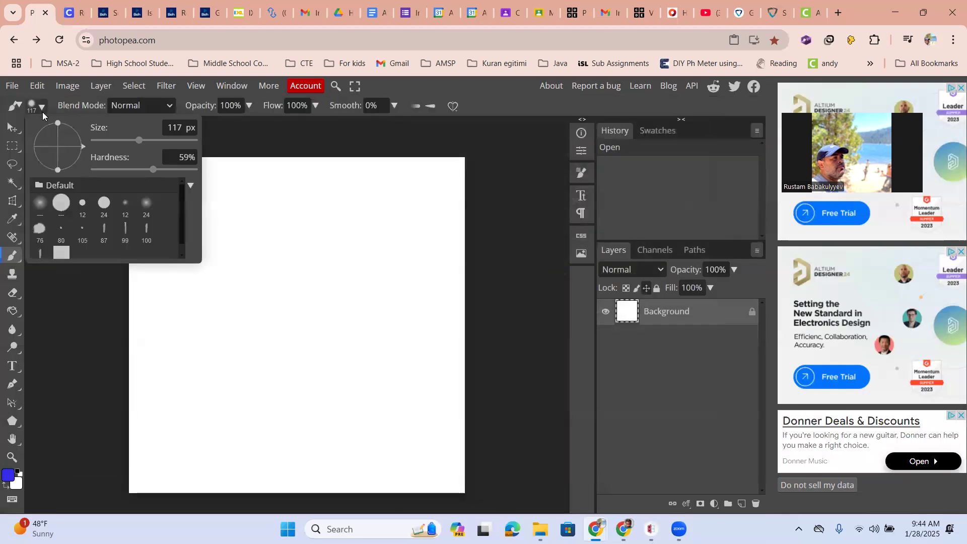
{"action": "left_click", "coordinate": [40, 206]}
{"action": "mouse_move", "coordinate": [241, 275]}
{"action": "left_mouse_down"}
{"action": "mouse_move", "coordinate": [253, 257]}
{"action": "mouse_move", "coordinate": [280, 269]}
{"action": "mouse_move", "coordinate": [335, 229]}
{"action": "mouse_move", "coordinate": [426, 260]}
{"action": "left_mouse_up"}
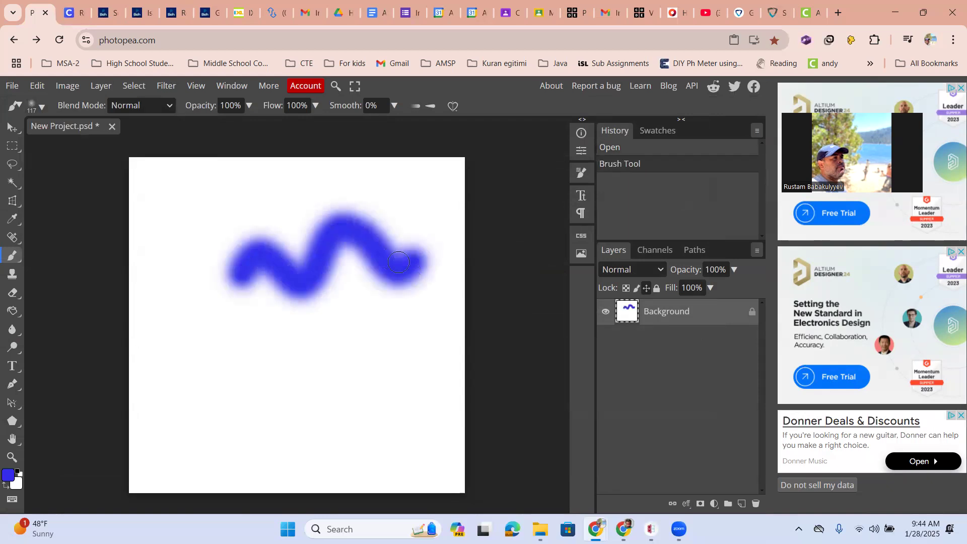
- Try the hard round and soft 12 px presets, then choose the textured 87 px preset at the end of the list
{"action": "left_click", "coordinate": [45, 105]}
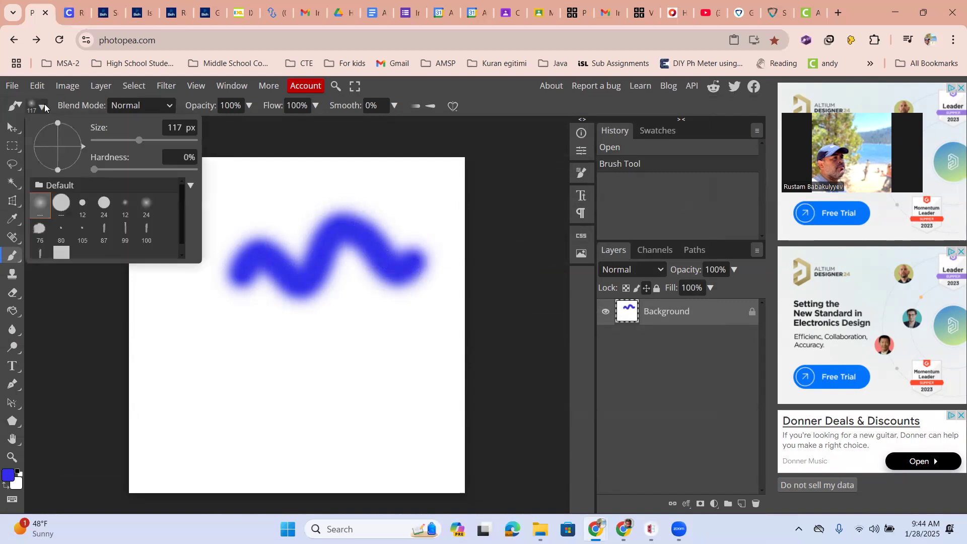
{"action": "left_click", "coordinate": [61, 203]}
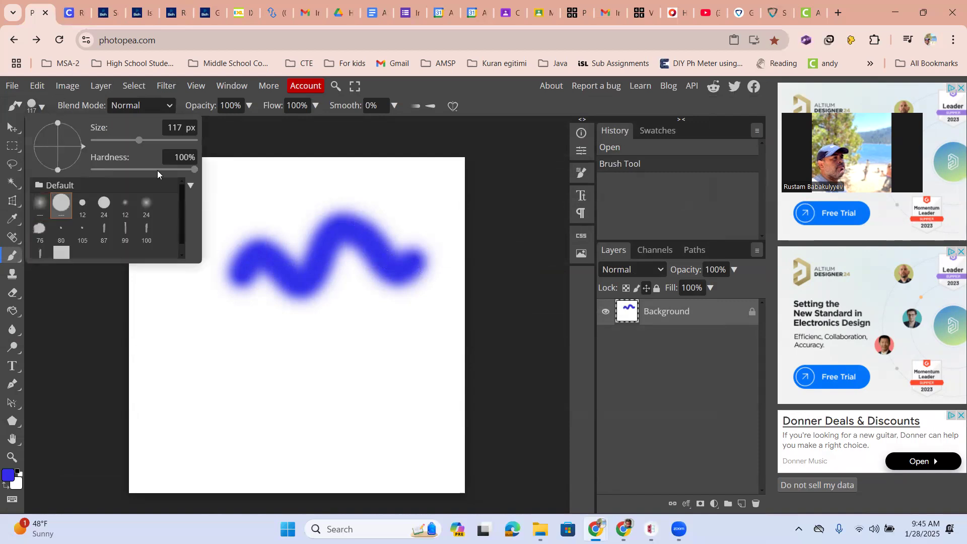
{"action": "left_click", "coordinate": [125, 204]}
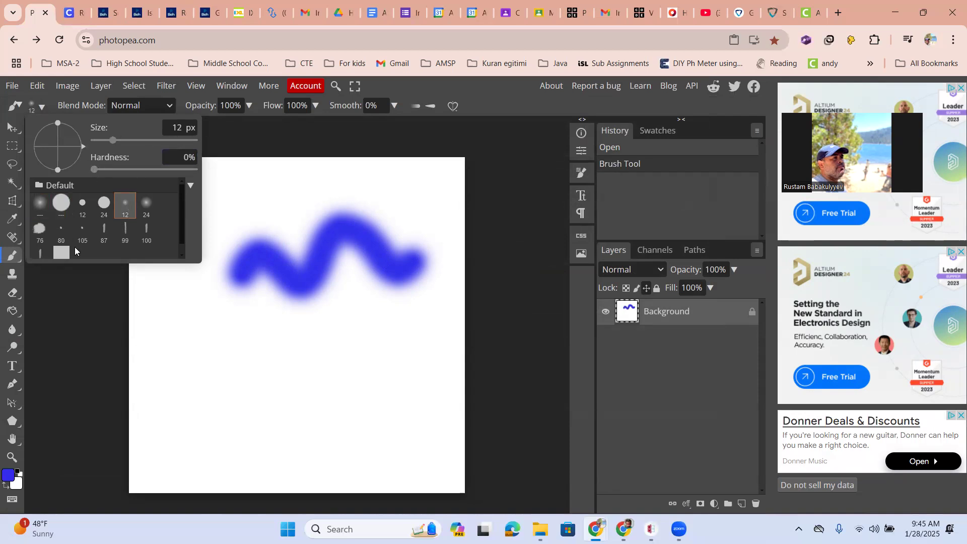
{"action": "scroll", "coordinate": [74, 234], "scroll_direction": "down", "scroll_amount": 1}
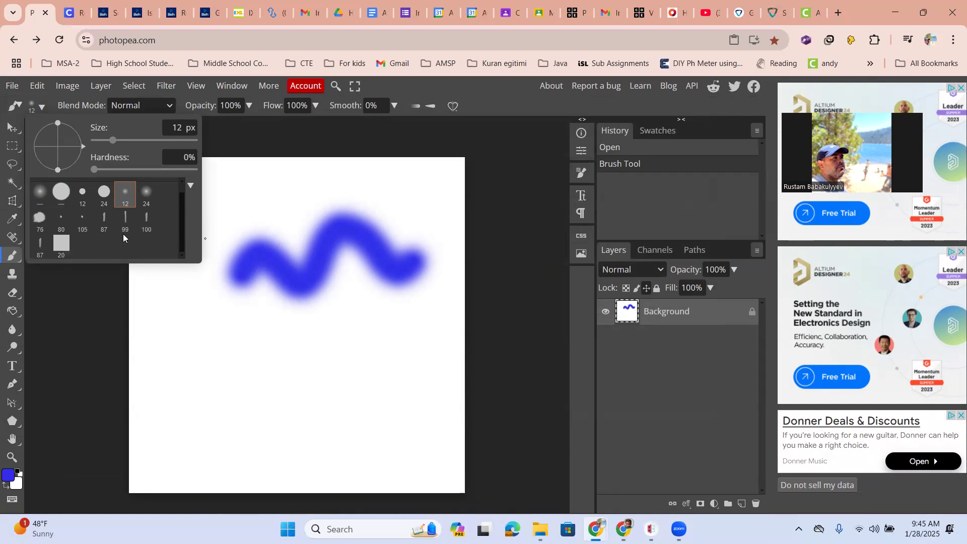
{"action": "left_click", "coordinate": [40, 251]}
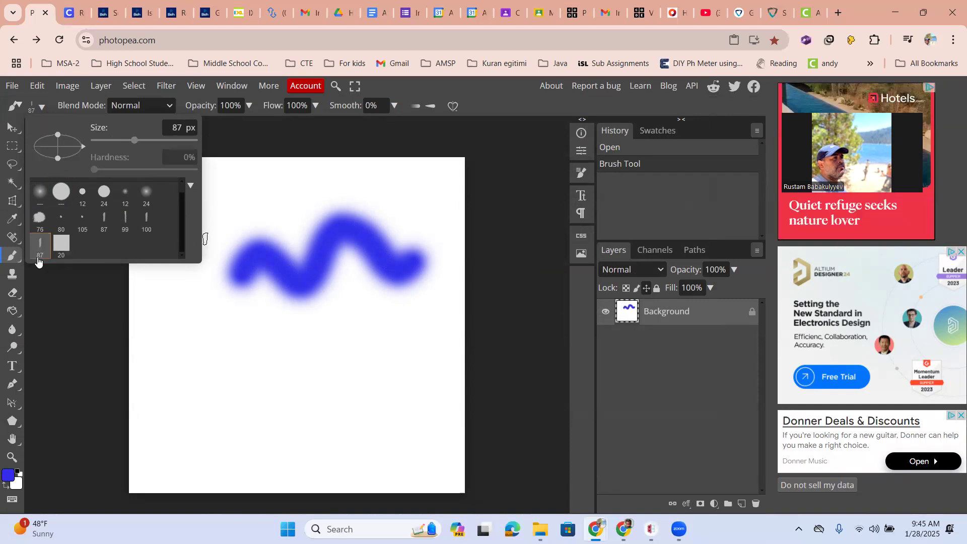
- Stamp several separate dabs with the textured brush across the area below the wavy stroke
{"action": "left_click", "coordinate": [194, 356]}
{"action": "left_click", "coordinate": [267, 378]}
{"action": "left_click", "coordinate": [301, 341]}
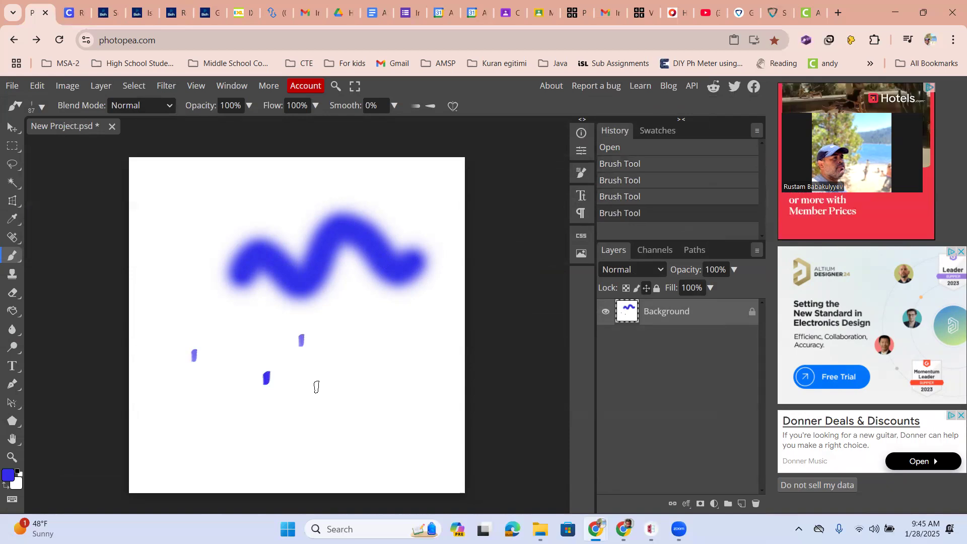
{"action": "scroll", "coordinate": [313, 353], "scroll_direction": "up", "scroll_amount": 3}
{"action": "left_click", "coordinate": [371, 355]}
{"action": "left_click", "coordinate": [353, 439]}
{"action": "left_click", "coordinate": [329, 417]}
{"action": "scroll", "coordinate": [324, 423], "scroll_direction": "down", "scroll_amount": 4}
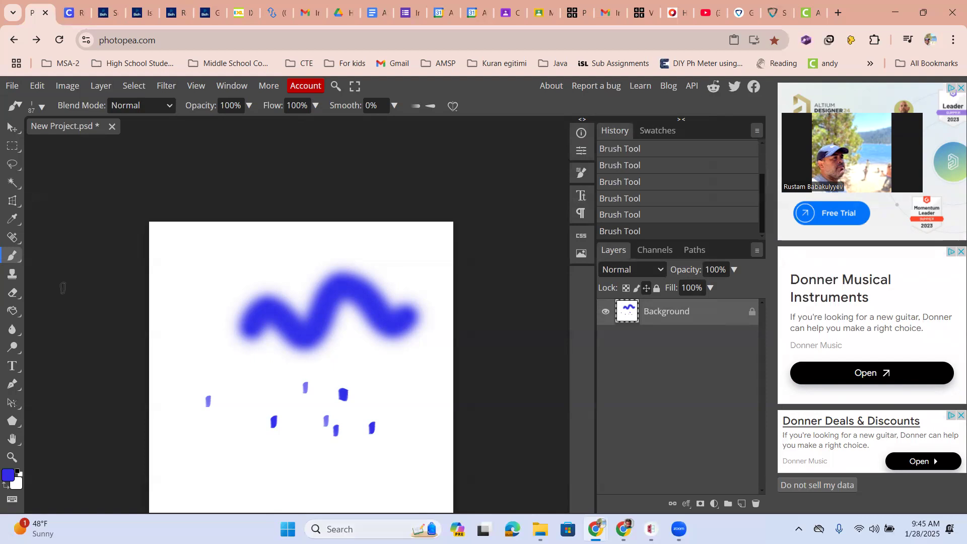
- Review the brush presets and stamp one more dab beside the start of the wavy stroke
{"action": "left_click", "coordinate": [40, 107]}
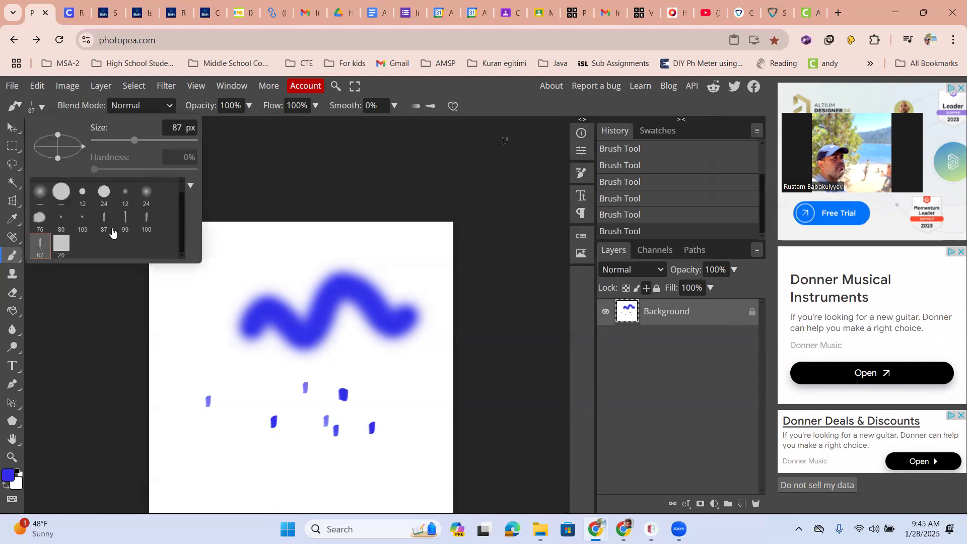
{"action": "scroll", "coordinate": [99, 217], "scroll_direction": "up", "scroll_amount": 1}
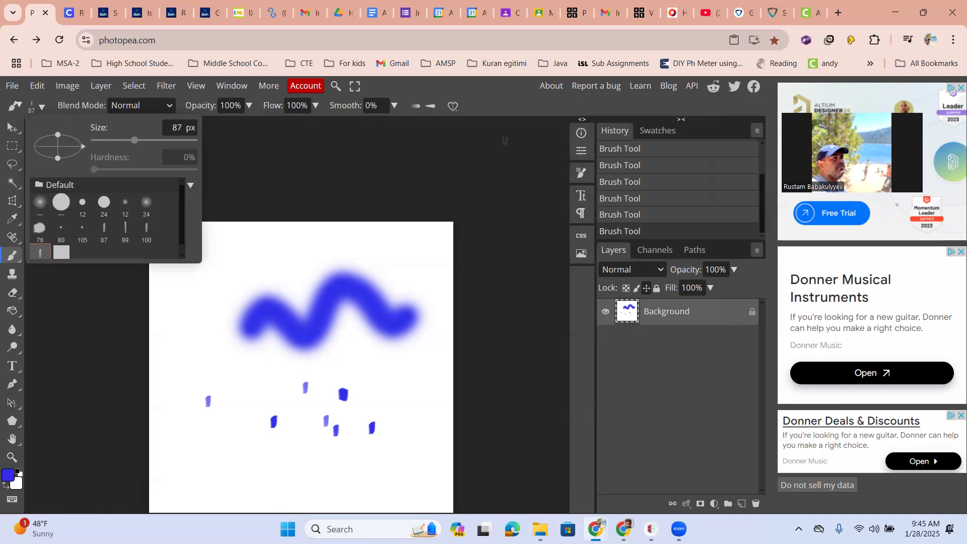
{"action": "left_click", "coordinate": [192, 326]}
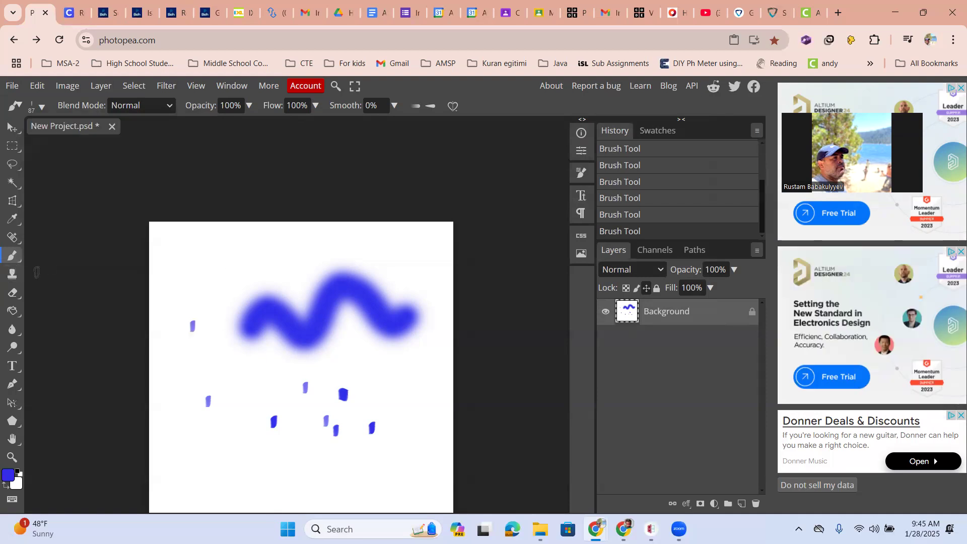
- Switch to the Pencil tool, set its size to 605 px and cover most of the canvas with a large blue shape
{"action": "right_click", "coordinate": [18, 255]}
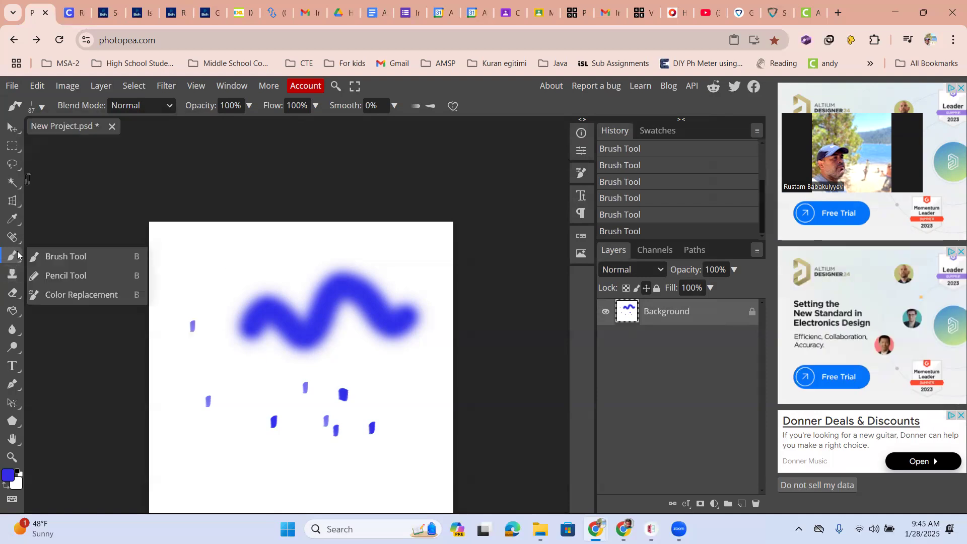
{"action": "left_click", "coordinate": [69, 277]}
{"action": "left_click", "coordinate": [42, 104]}
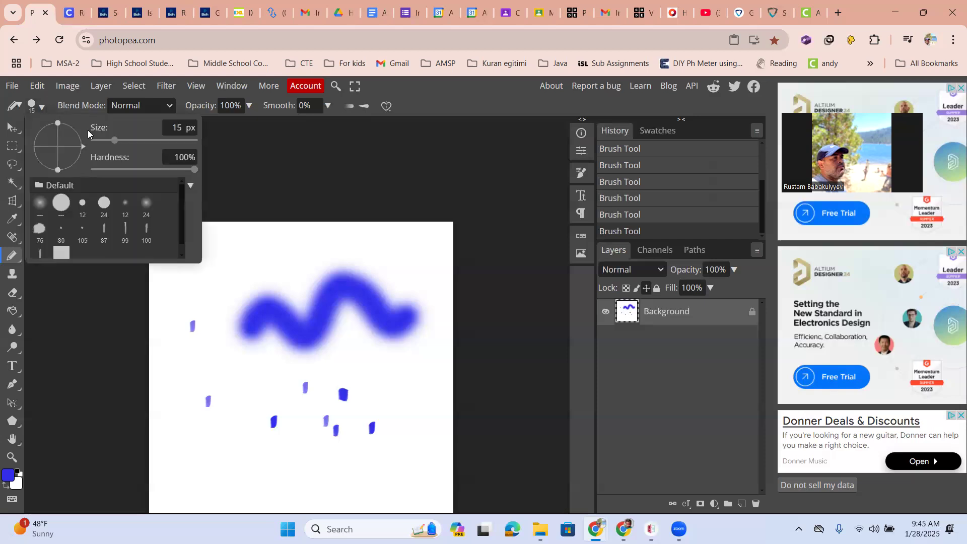
{"action": "left_click_drag", "start_coordinate": [152, 141], "coordinate": [177, 140]}
{"action": "mouse_move", "coordinate": [273, 394]}
{"action": "left_mouse_down"}
{"action": "mouse_move", "coordinate": [328, 333]}
{"action": "mouse_move", "coordinate": [282, 359]}
{"action": "mouse_move", "coordinate": [300, 355]}
{"action": "mouse_move", "coordinate": [365, 389]}
{"action": "mouse_move", "coordinate": [263, 364]}
{"action": "left_mouse_up"}
{"action": "scroll", "coordinate": [262, 366], "scroll_direction": "down", "scroll_amount": 5}
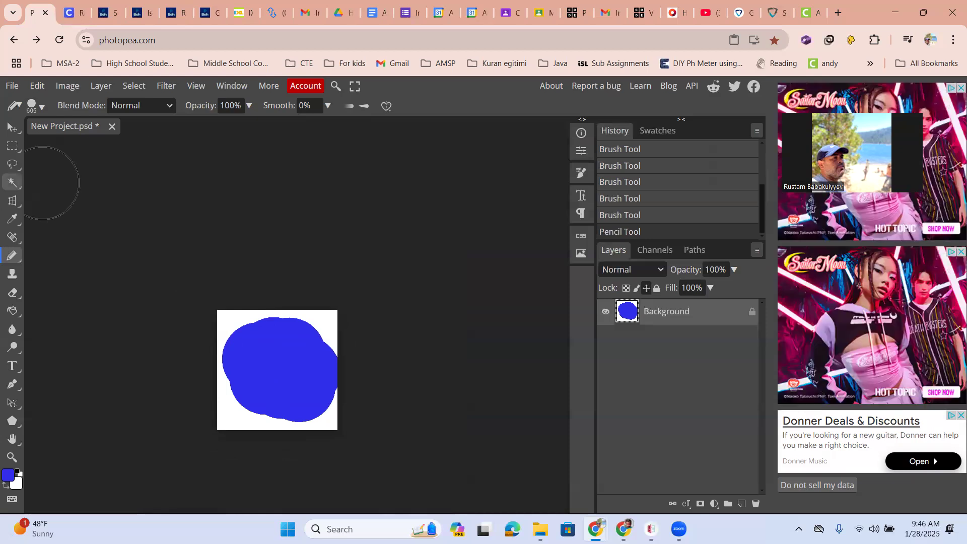
- Close the current project without saving and create a blank 1000 × 1000 px project with a white background
{"action": "left_click", "coordinate": [113, 128]}
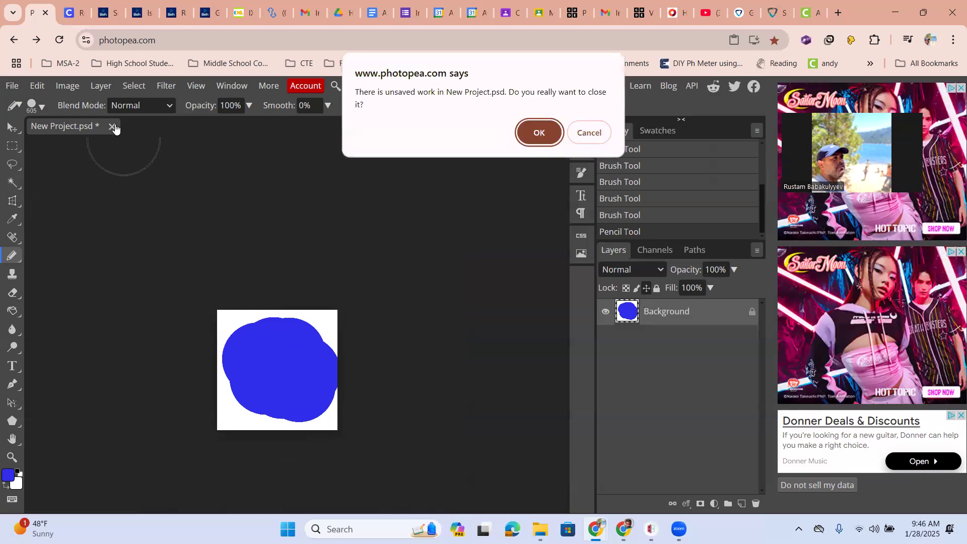
{"action": "key", "text": "Return"}
{"action": "left_click", "coordinate": [295, 226]}
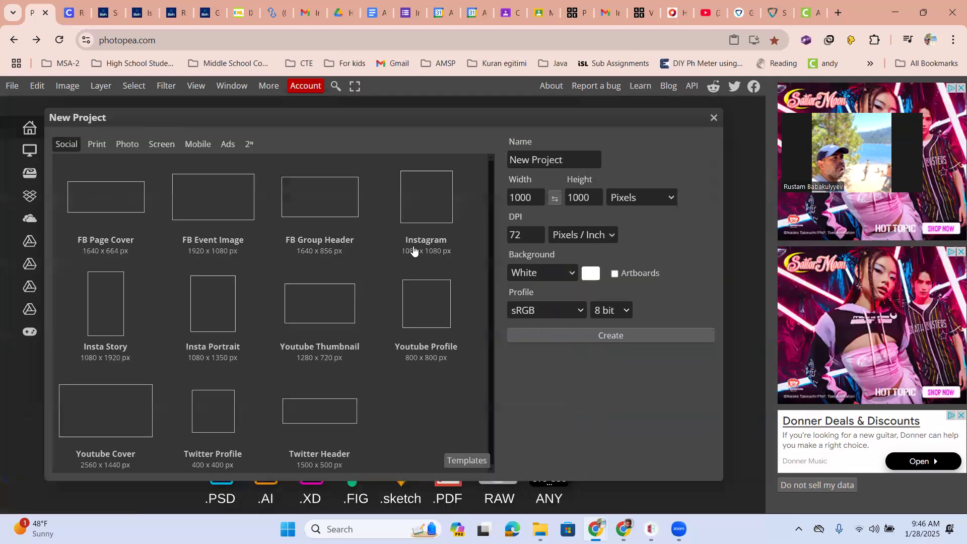
{"action": "left_click", "coordinate": [541, 340]}
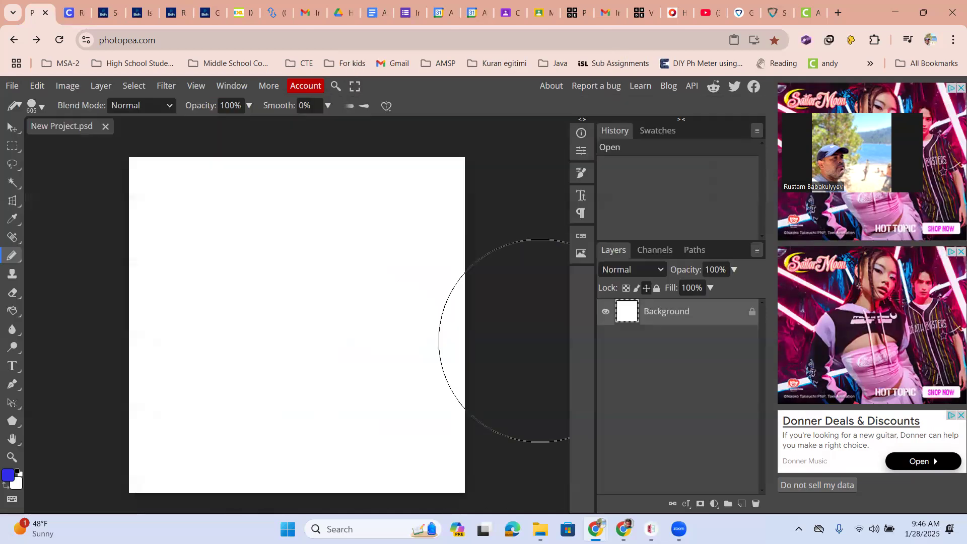
- Reduce the Pencil tool's size to 2 px
{"action": "left_click", "coordinate": [42, 107]}
{"action": "left_click", "coordinate": [98, 141]}
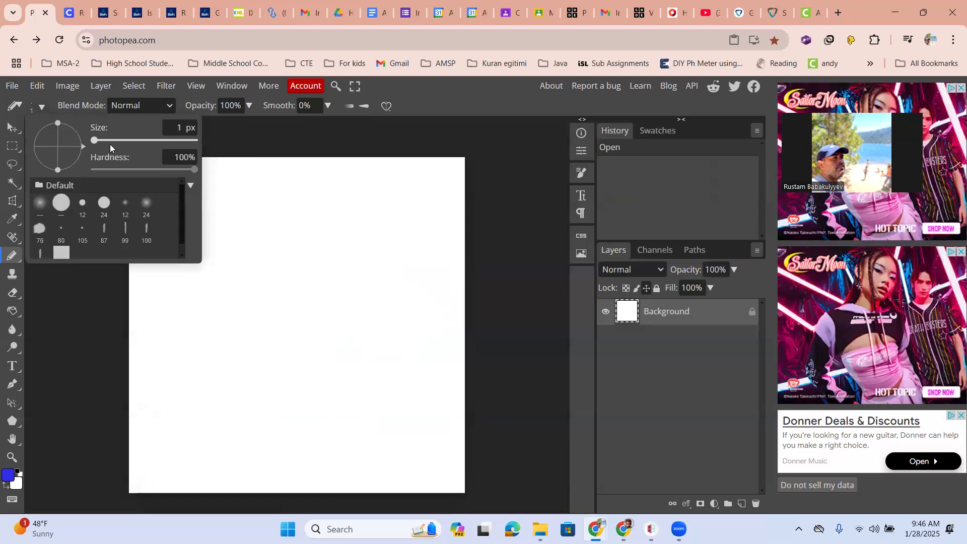
{"action": "left_click", "coordinate": [102, 140]}
{"action": "left_click", "coordinate": [18, 261]}
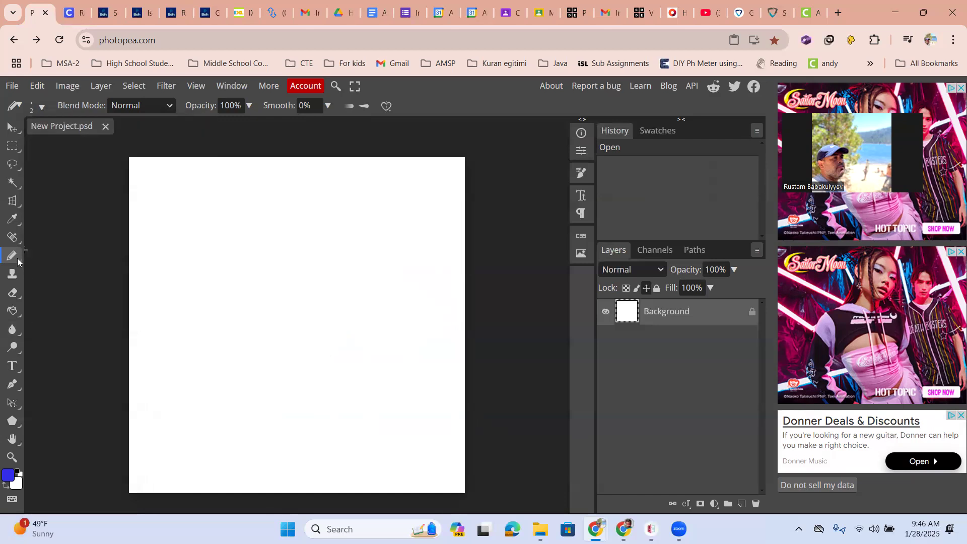
- Switch to the Brush tool, choose the hard round preset and set its size to 7 px
{"action": "right_click", "coordinate": [18, 261]}
{"action": "left_click", "coordinate": [51, 257]}
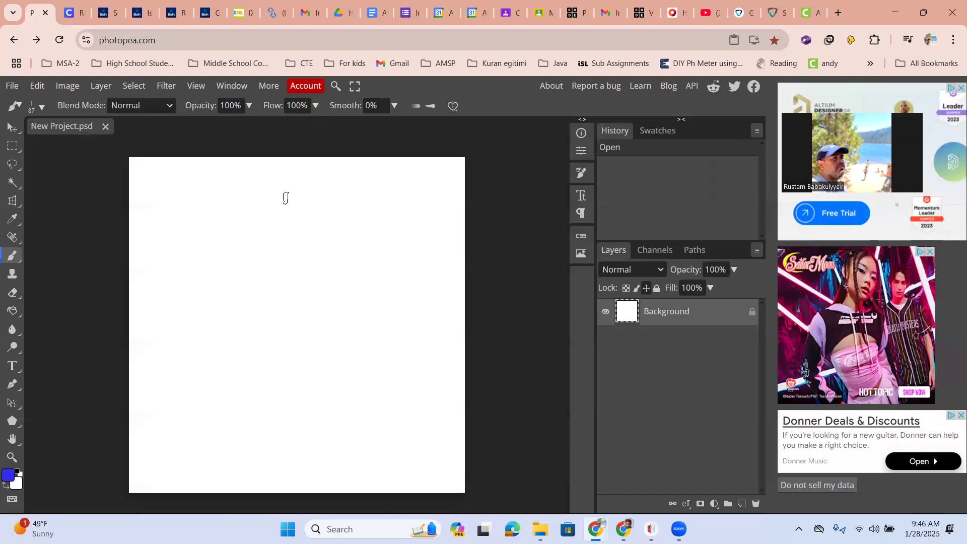
{"action": "left_click", "coordinate": [42, 106]}
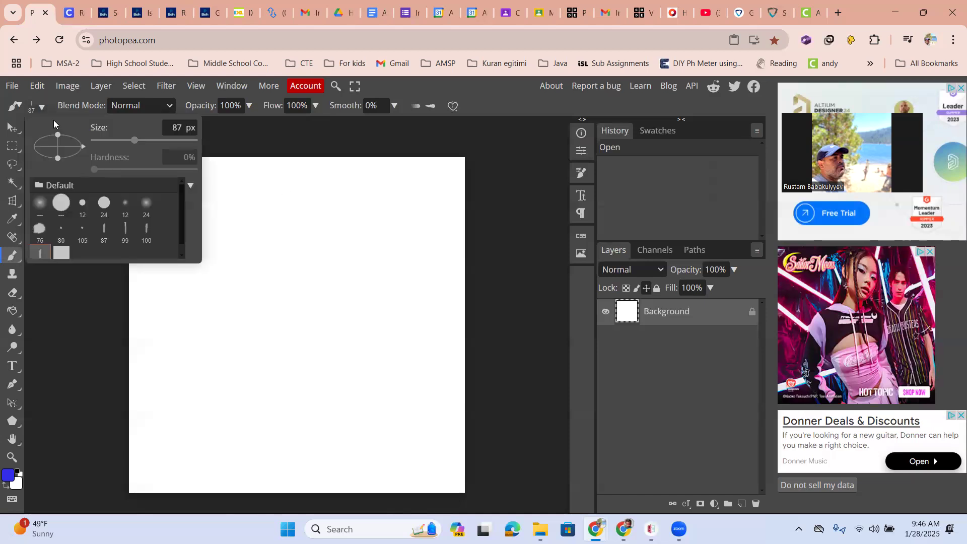
{"action": "left_click", "coordinate": [60, 202]}
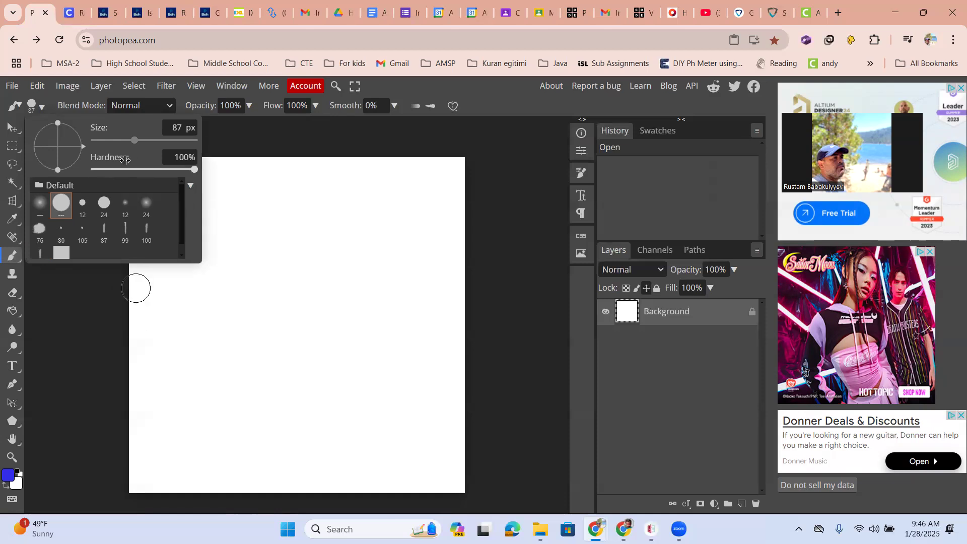
{"action": "left_click_drag", "start_coordinate": [115, 146], "coordinate": [109, 143]}
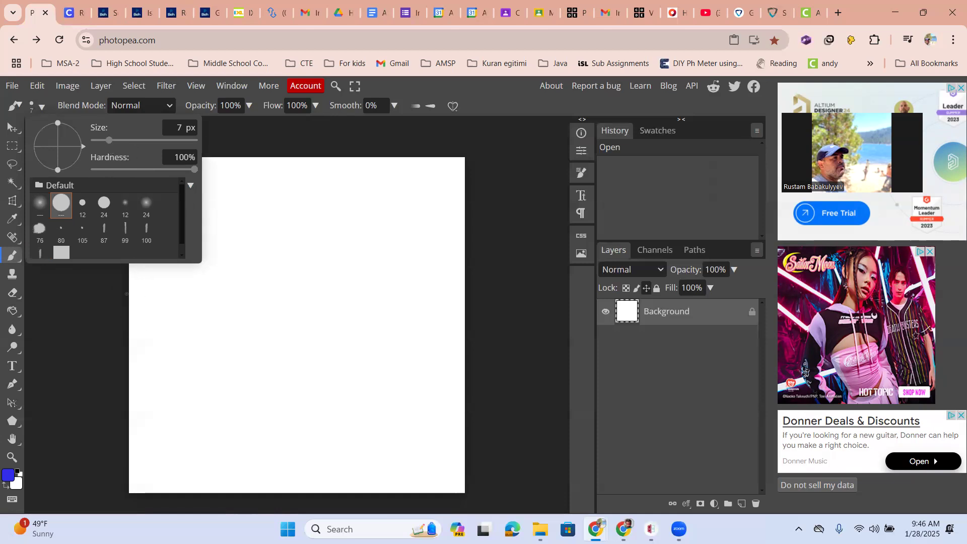
{"action": "left_click", "coordinate": [126, 293]}
- Paint a blue zigzag outline of four mountain peaks across the full canvas width and a baseline beneath it
{"action": "mouse_move", "coordinate": [128, 297]}
{"action": "left_mouse_down"}
{"action": "mouse_move", "coordinate": [170, 251]}
{"action": "mouse_move", "coordinate": [190, 243]}
{"action": "mouse_move", "coordinate": [206, 263]}
{"action": "mouse_move", "coordinate": [238, 272]}
{"action": "mouse_move", "coordinate": [275, 231]}
{"action": "mouse_move", "coordinate": [321, 273]}
{"action": "mouse_move", "coordinate": [359, 235]}
{"action": "mouse_move", "coordinate": [409, 268]}
{"action": "mouse_move", "coordinate": [423, 240]}
{"action": "mouse_move", "coordinate": [465, 279]}
{"action": "left_mouse_up"}
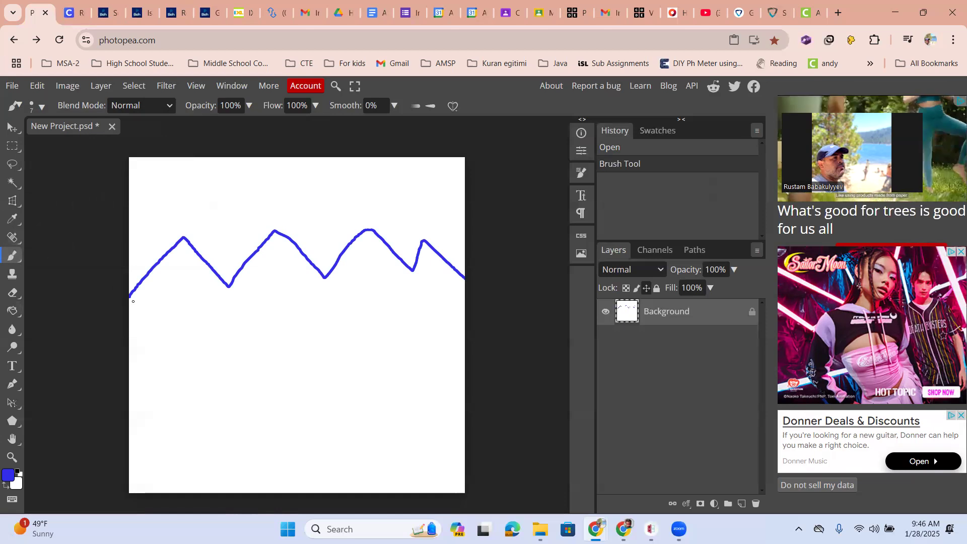
{"action": "mouse_move", "coordinate": [127, 299]}
{"action": "left_mouse_down"}
{"action": "mouse_move", "coordinate": [385, 306]}
{"action": "mouse_move", "coordinate": [466, 298]}
{"action": "left_mouse_up"}
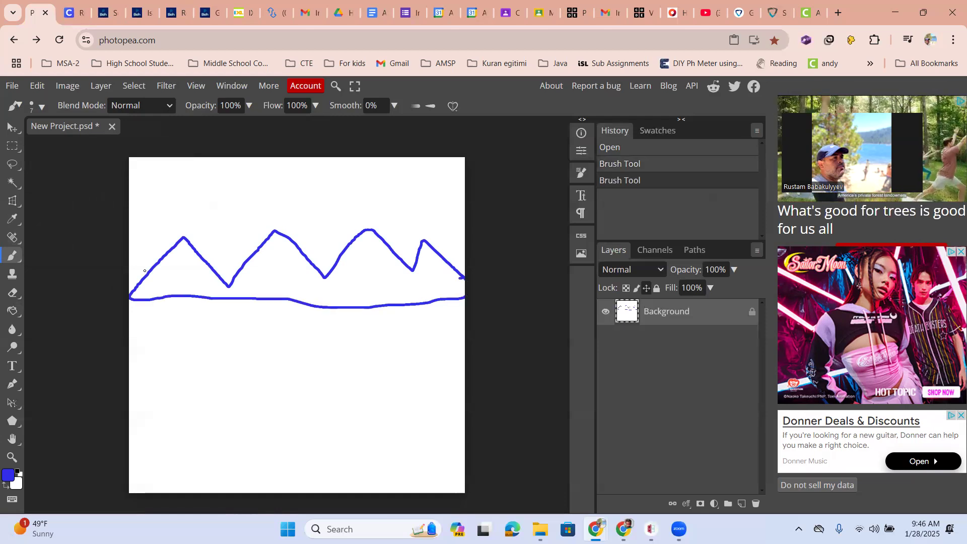
- Paint a small jagged snow-cap line below the tip of each of the four mountain peaks
{"action": "left_click_drag", "start_coordinate": [169, 251], "coordinate": [193, 254]}
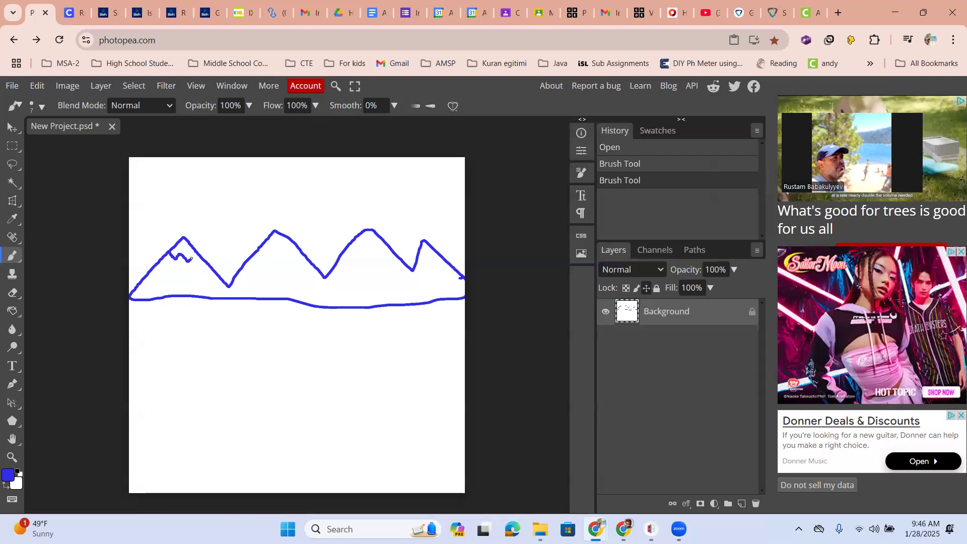
{"action": "mouse_move", "coordinate": [262, 242]}
{"action": "left_mouse_down"}
{"action": "mouse_move", "coordinate": [273, 256]}
{"action": "mouse_move", "coordinate": [290, 251]}
{"action": "left_mouse_up"}
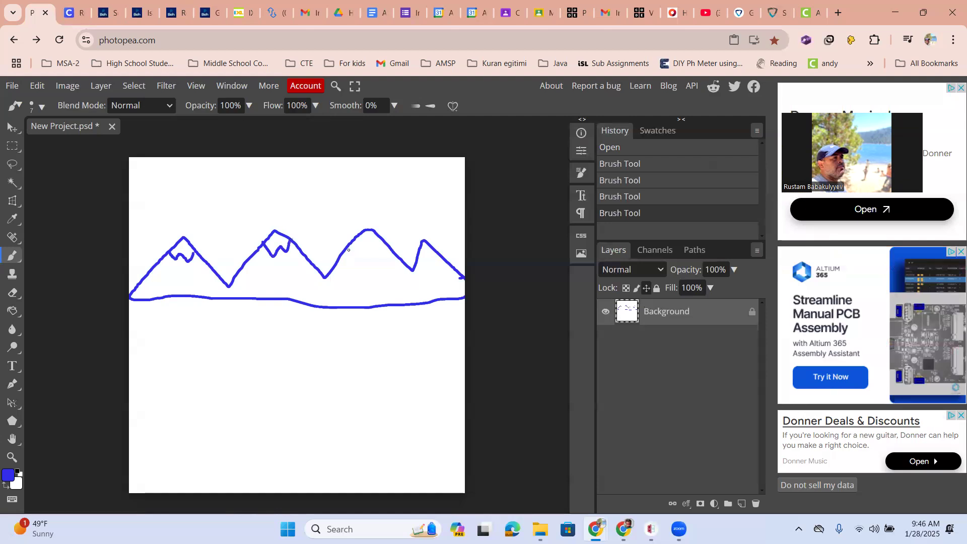
{"action": "left_click_drag", "start_coordinate": [370, 253], "coordinate": [382, 238]}
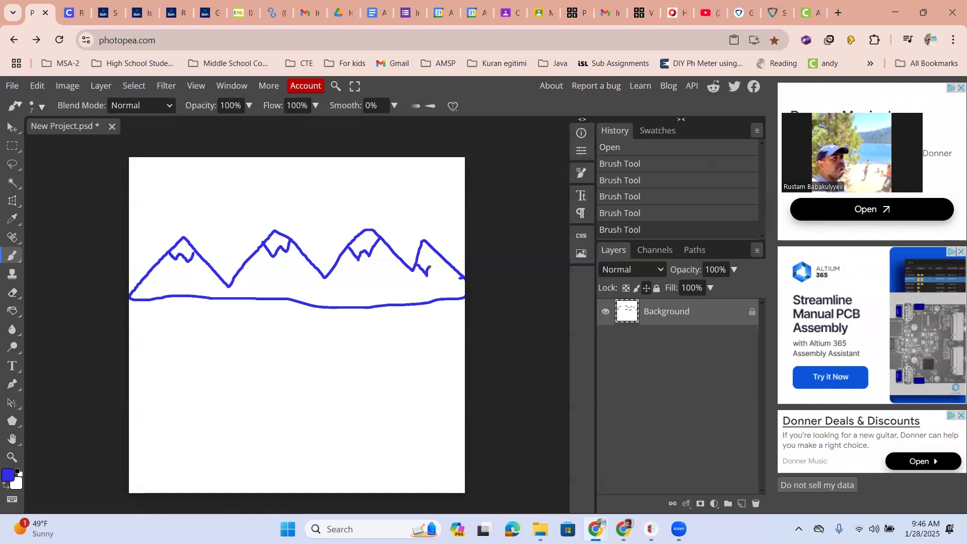
{"action": "left_click_drag", "start_coordinate": [442, 258], "coordinate": [442, 257]}
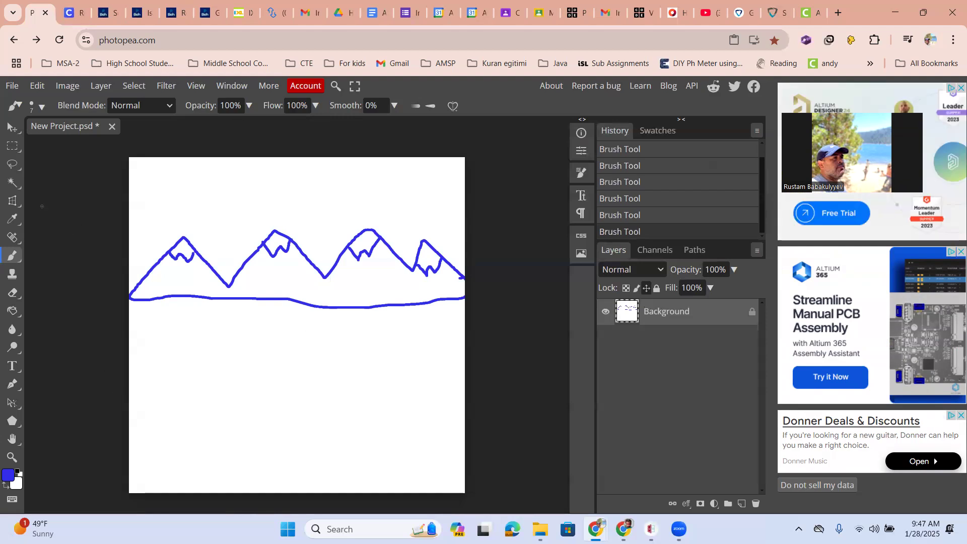
- Use the Eraser tool to remove the middle of the mountains' baseline and an irregular patch of background below it
{"action": "left_click", "coordinate": [13, 295]}
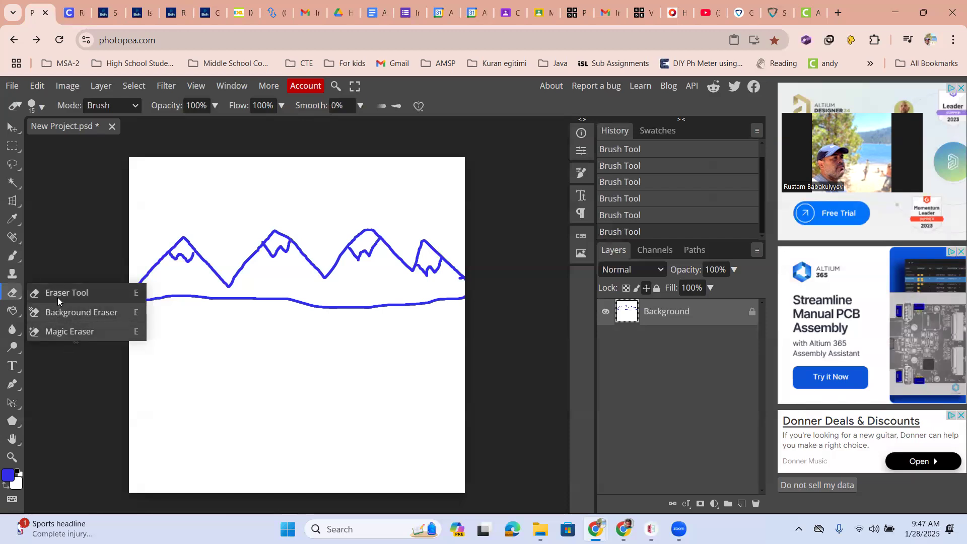
{"action": "left_click", "coordinate": [76, 342]}
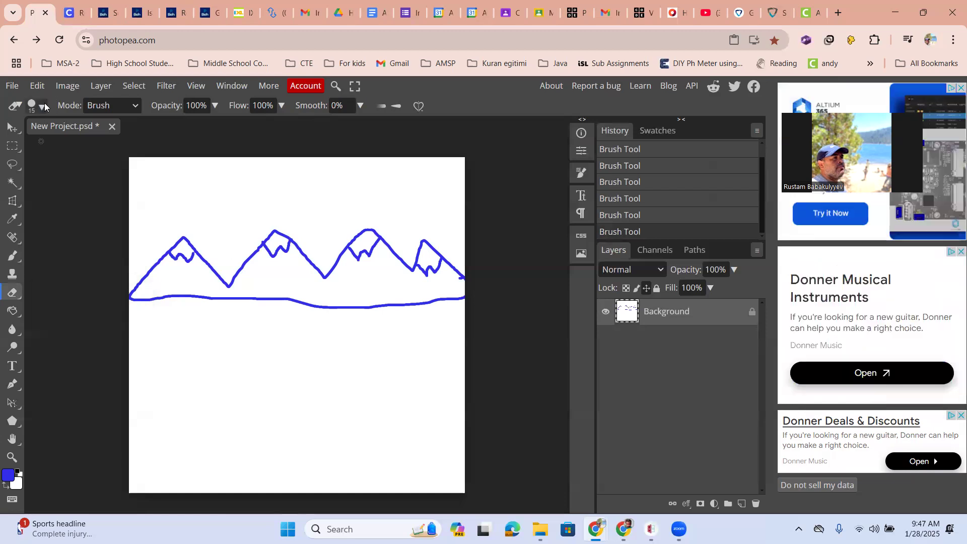
{"action": "left_click", "coordinate": [44, 103]}
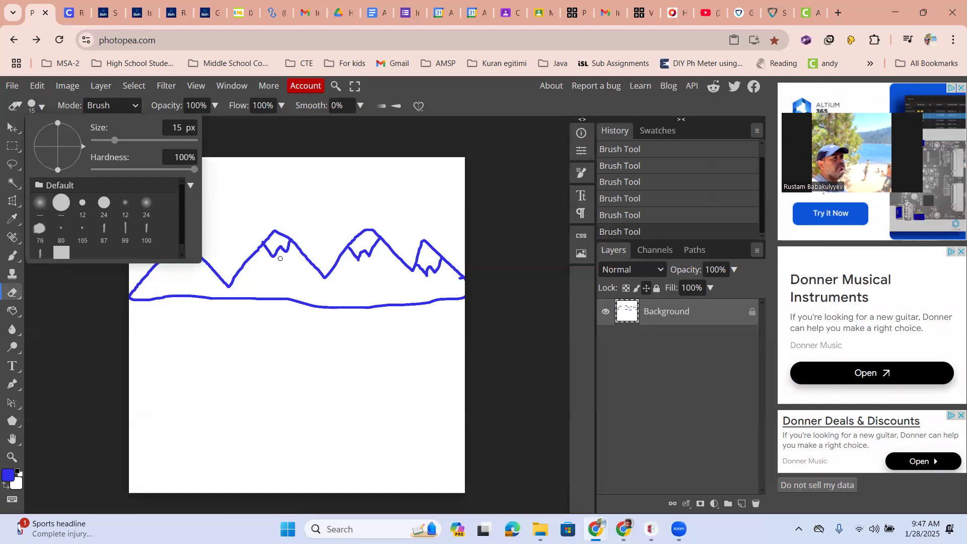
{"action": "left_click", "coordinate": [290, 338]}
{"action": "mouse_move", "coordinate": [289, 307]}
{"action": "left_mouse_down"}
{"action": "mouse_move", "coordinate": [281, 296]}
{"action": "mouse_move", "coordinate": [269, 302]}
{"action": "mouse_move", "coordinate": [279, 307]}
{"action": "mouse_move", "coordinate": [267, 300]}
{"action": "mouse_move", "coordinate": [316, 315]}
{"action": "mouse_move", "coordinate": [373, 308]}
{"action": "mouse_move", "coordinate": [218, 331]}
{"action": "mouse_move", "coordinate": [272, 371]}
{"action": "mouse_move", "coordinate": [309, 352]}
{"action": "mouse_move", "coordinate": [245, 335]}
{"action": "mouse_move", "coordinate": [287, 363]}
{"action": "mouse_move", "coordinate": [282, 382]}
{"action": "mouse_move", "coordinate": [262, 346]}
{"action": "mouse_move", "coordinate": [239, 349]}
{"action": "mouse_move", "coordinate": [230, 366]}
{"action": "mouse_move", "coordinate": [269, 378]}
{"action": "mouse_move", "coordinate": [304, 366]}
{"action": "mouse_move", "coordinate": [172, 350]}
{"action": "left_mouse_up"}
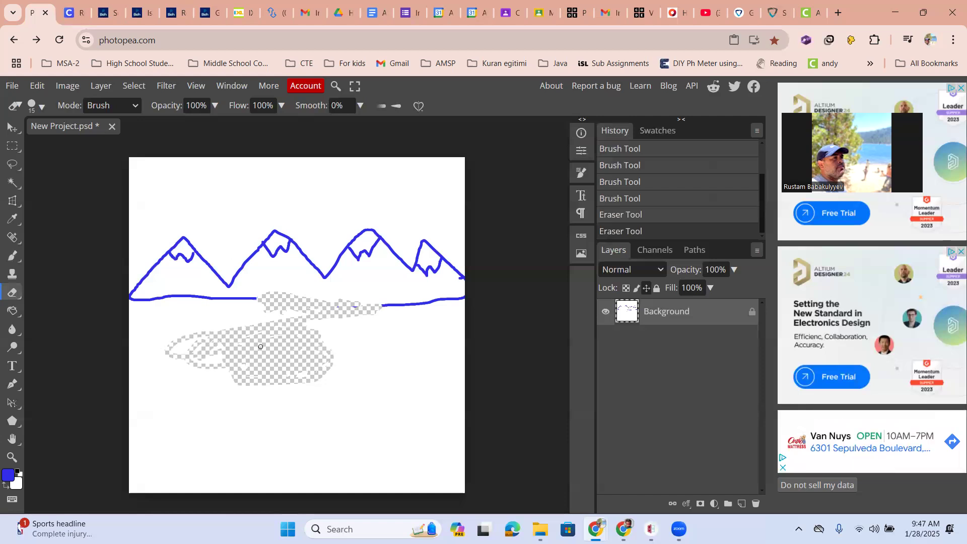
{"action": "left_click_drag", "start_coordinate": [240, 358], "coordinate": [291, 383]}
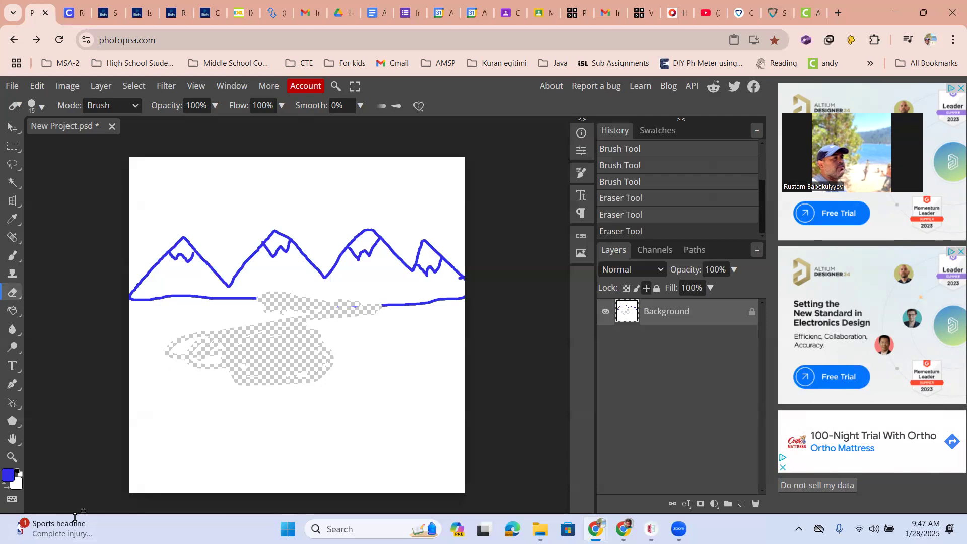
- Set the foreground colour to the near-white f9f9fc
{"action": "left_click", "coordinate": [6, 476]}
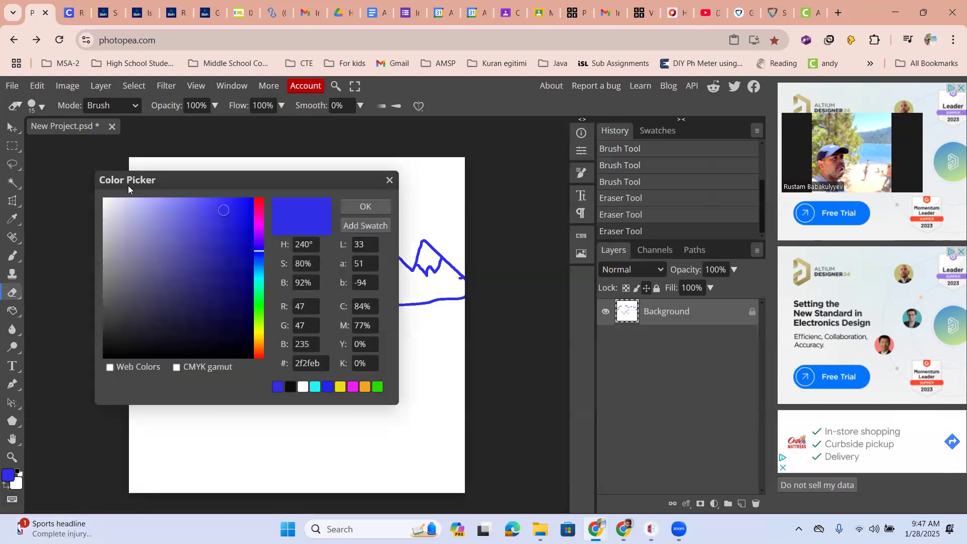
{"action": "left_click", "coordinate": [104, 200]}
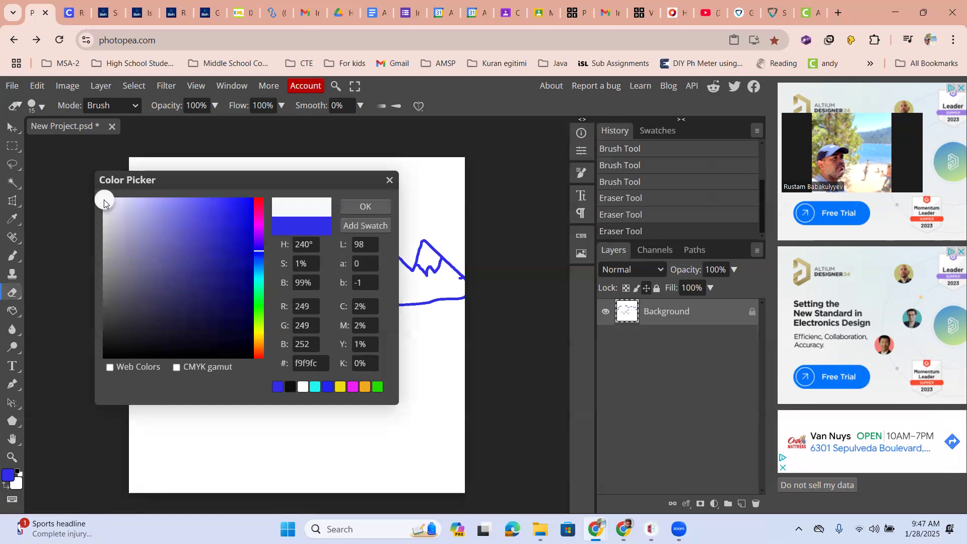
{"action": "left_click", "coordinate": [347, 202]}
- Switch to the Brush tool, set its size to 231 px and paint over the erased areas below the mountains
{"action": "right_click", "coordinate": [14, 260]}
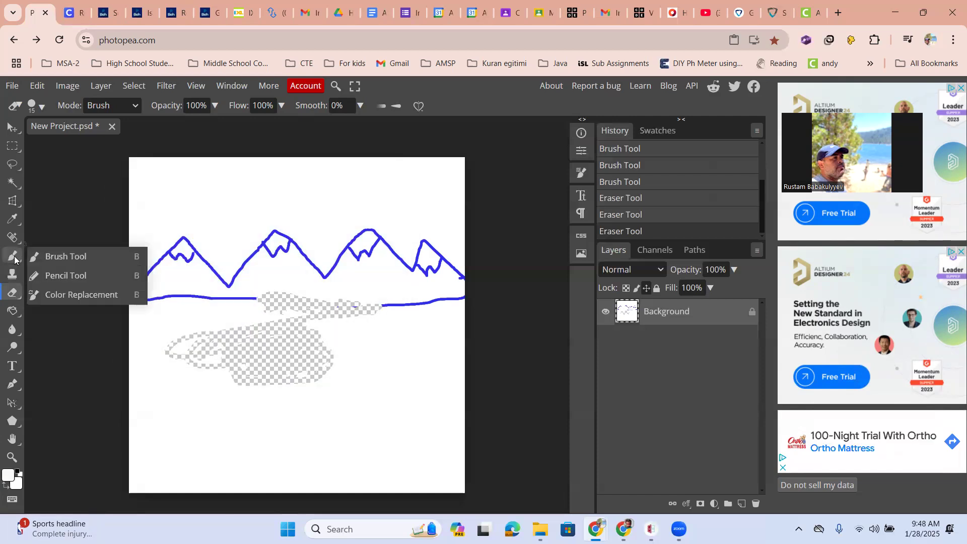
{"action": "left_click", "coordinate": [64, 255]}
{"action": "left_click", "coordinate": [40, 109]}
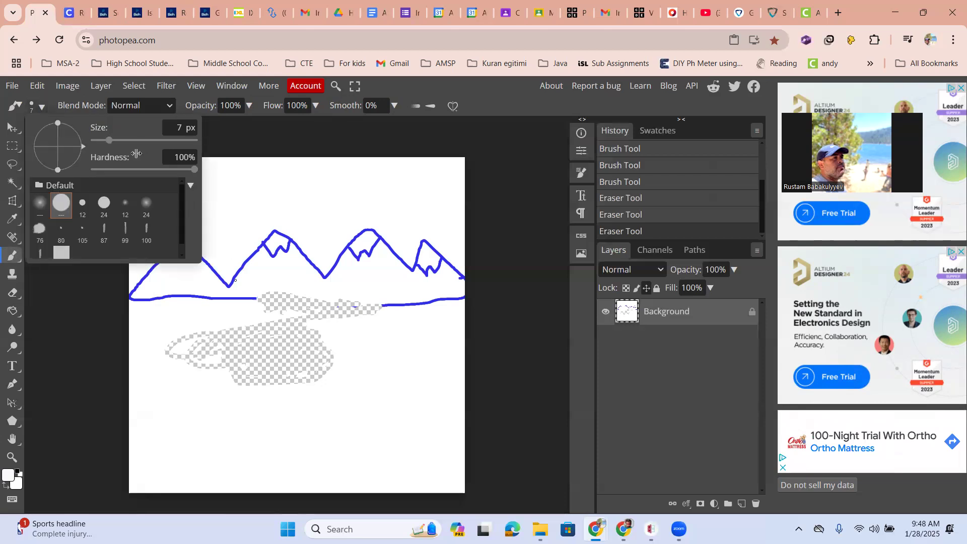
{"action": "left_click", "coordinate": [153, 140]}
{"action": "mouse_move", "coordinate": [274, 368]}
{"action": "left_mouse_down"}
{"action": "mouse_move", "coordinate": [208, 364]}
{"action": "mouse_move", "coordinate": [328, 397]}
{"action": "mouse_move", "coordinate": [278, 358]}
{"action": "mouse_move", "coordinate": [292, 345]}
{"action": "mouse_move", "coordinate": [288, 320]}
{"action": "mouse_move", "coordinate": [360, 313]}
{"action": "left_mouse_up"}
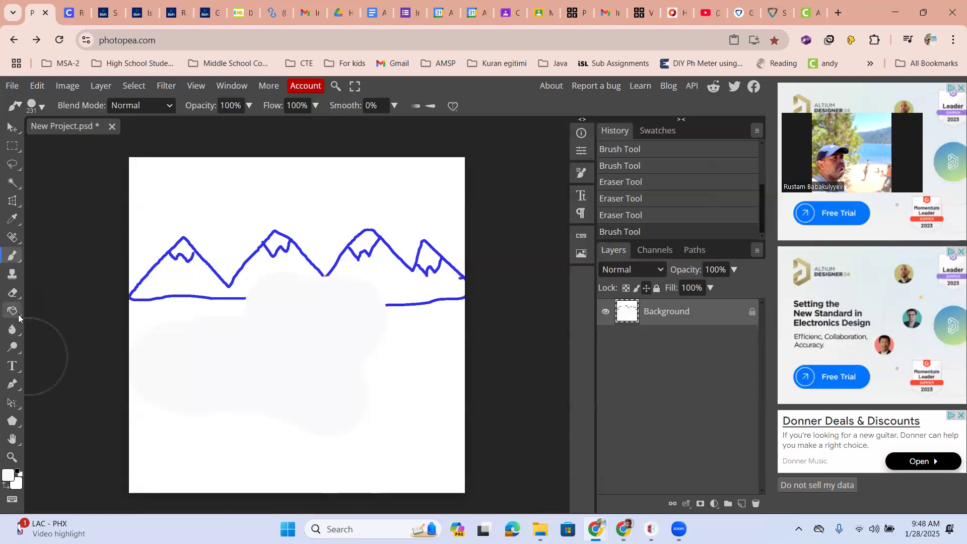
- Switch back to the Eraser tool and erase irregular strokes through the repainted near-white area
{"action": "right_click", "coordinate": [18, 299]}
{"action": "left_click", "coordinate": [36, 294]}
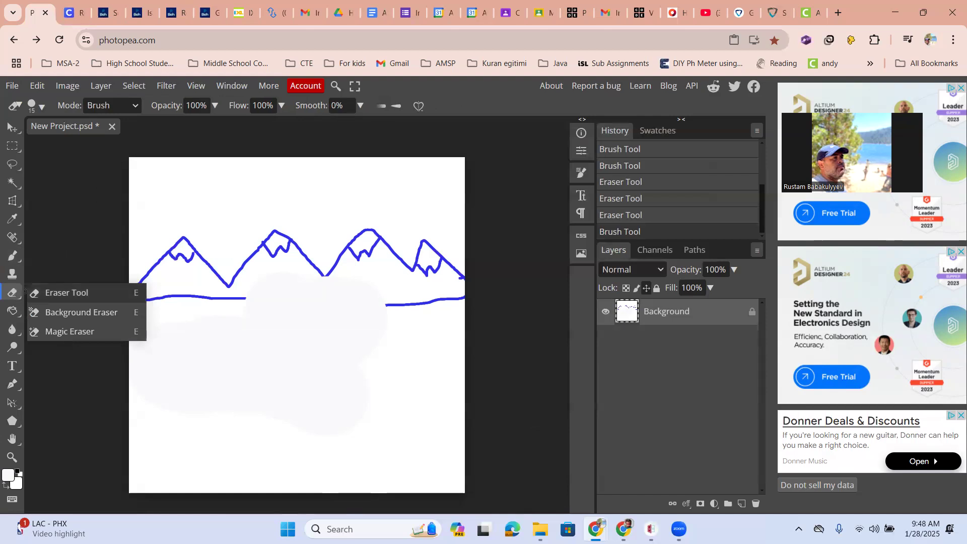
{"action": "mouse_move", "coordinate": [186, 341]}
{"action": "left_mouse_down"}
{"action": "mouse_move", "coordinate": [339, 348]}
{"action": "mouse_move", "coordinate": [261, 348]}
{"action": "mouse_move", "coordinate": [316, 357]}
{"action": "mouse_move", "coordinate": [301, 354]}
{"action": "mouse_move", "coordinate": [315, 374]}
{"action": "mouse_move", "coordinate": [372, 384]}
{"action": "mouse_move", "coordinate": [334, 363]}
{"action": "mouse_move", "coordinate": [361, 343]}
{"action": "left_mouse_up"}
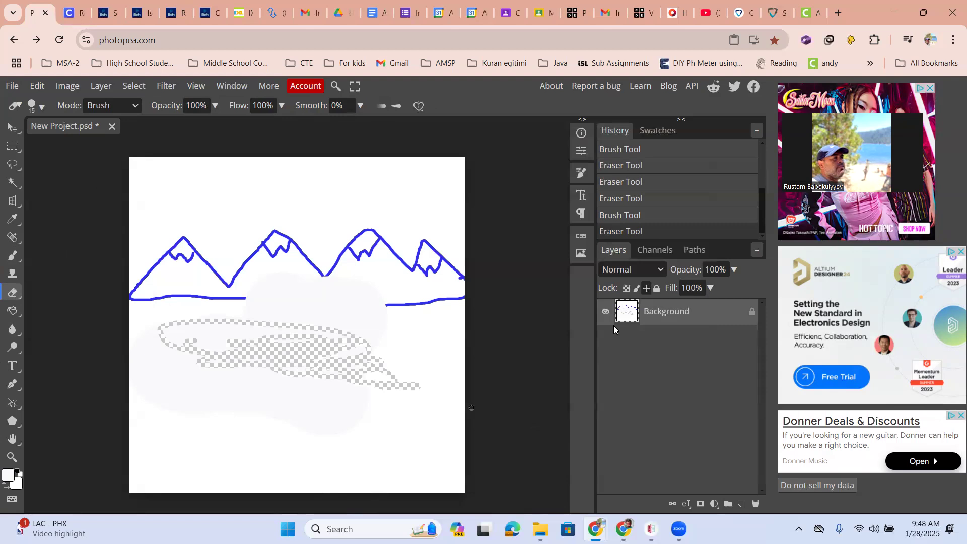
- Discard the mountain drawing by closing its project unsaved, and create another blank white 1000 × 1000 px project
{"action": "left_click", "coordinate": [112, 127]}
{"action": "left_click", "coordinate": [539, 126]}
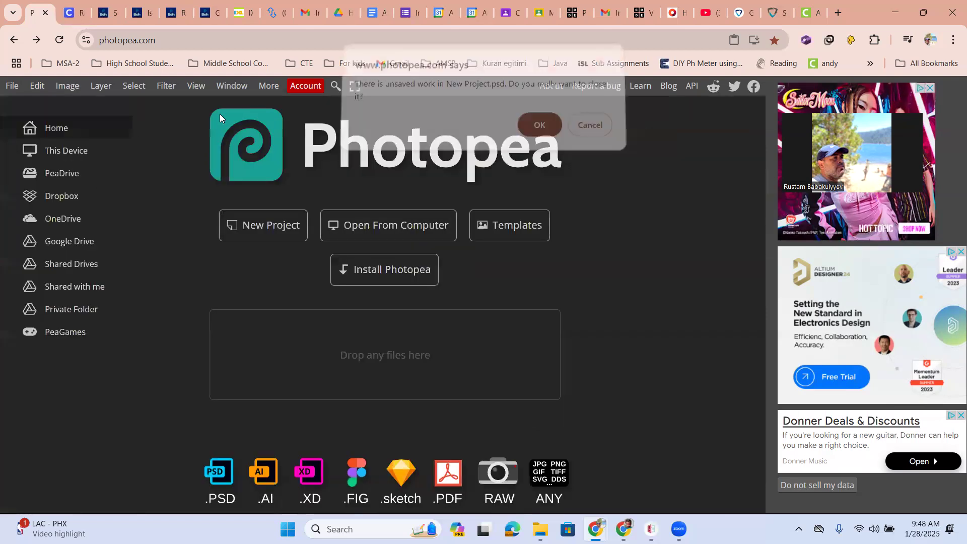
{"action": "left_click", "coordinate": [259, 236]}
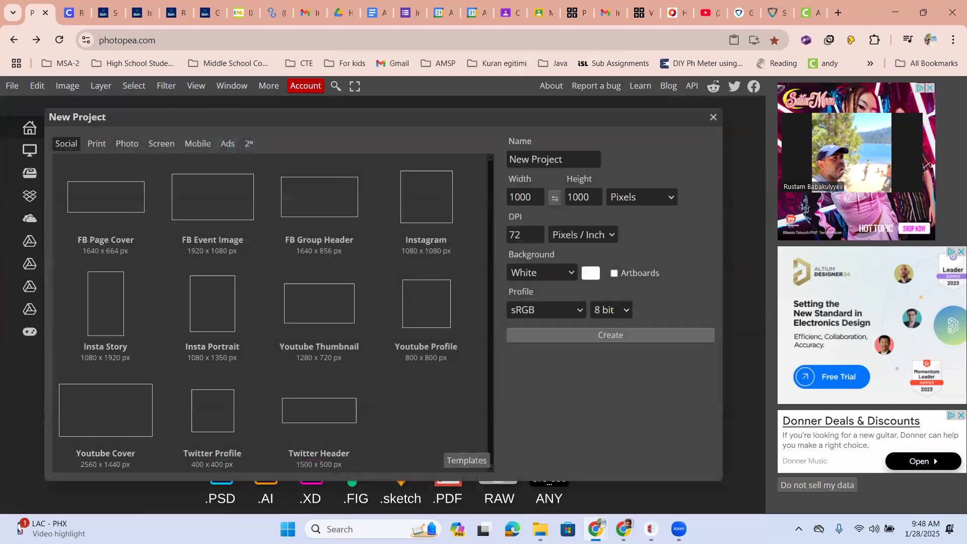
{"action": "left_click", "coordinate": [528, 334]}
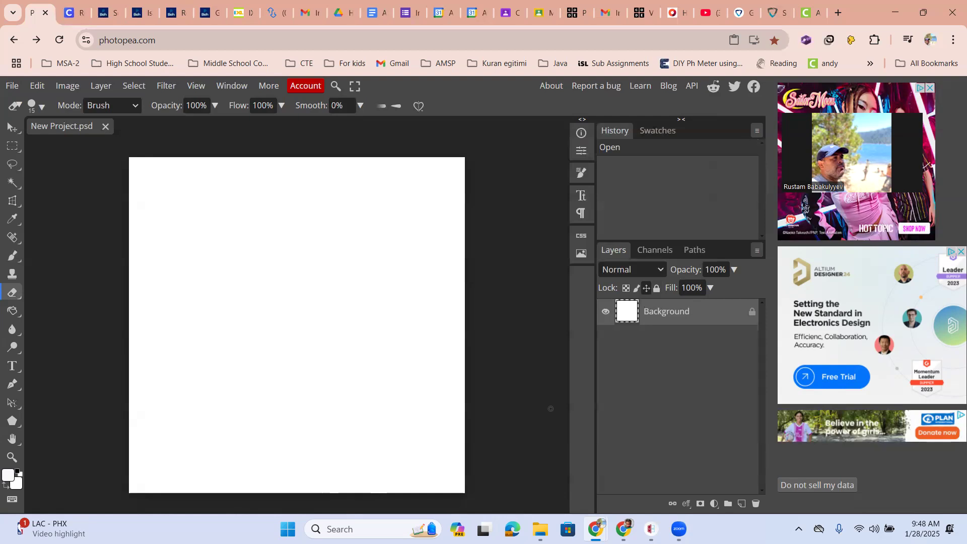
- Add a new layer above the Background and set the foreground colour to a saturated blue
{"action": "left_click", "coordinate": [742, 504]}
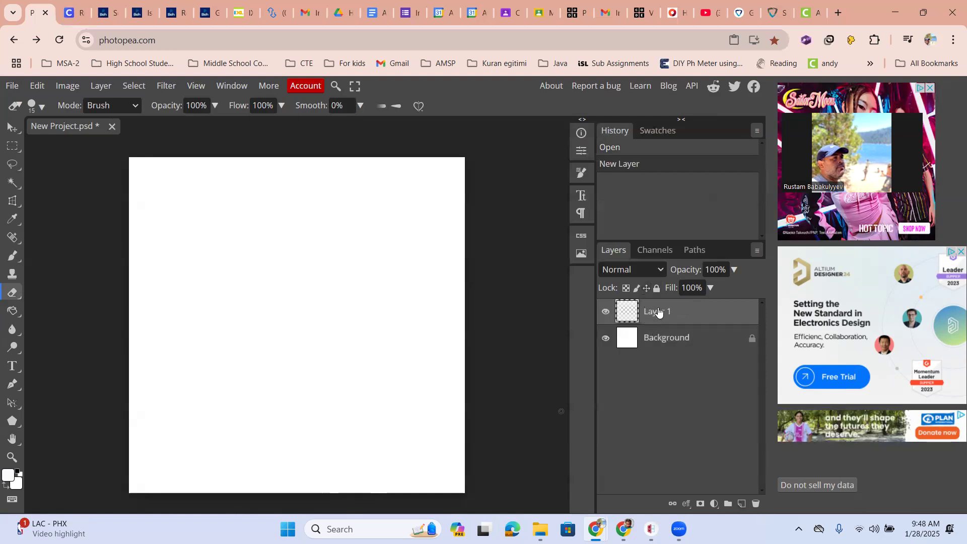
{"action": "left_click", "coordinate": [8, 475]}
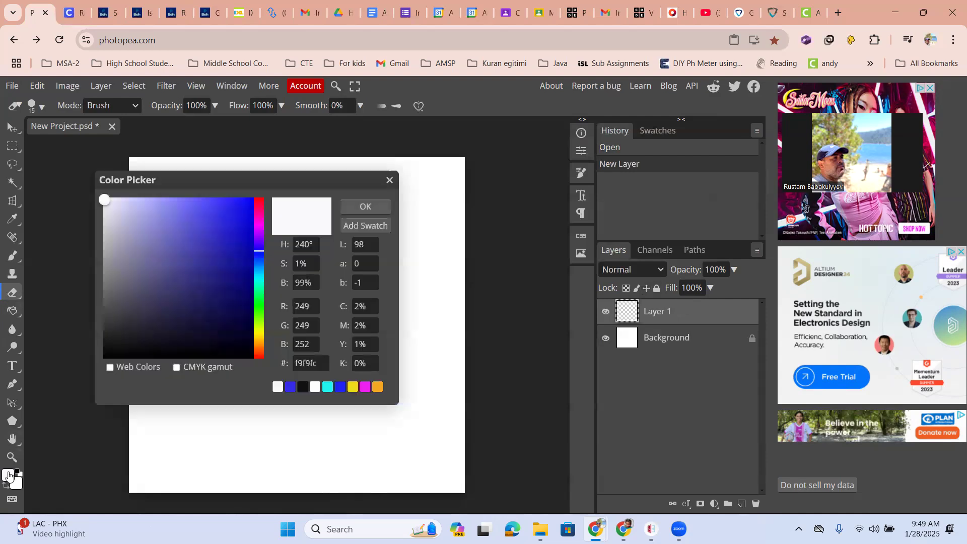
{"action": "left_click_drag", "start_coordinate": [225, 215], "coordinate": [242, 215]}
{"action": "left_click", "coordinate": [352, 206]}
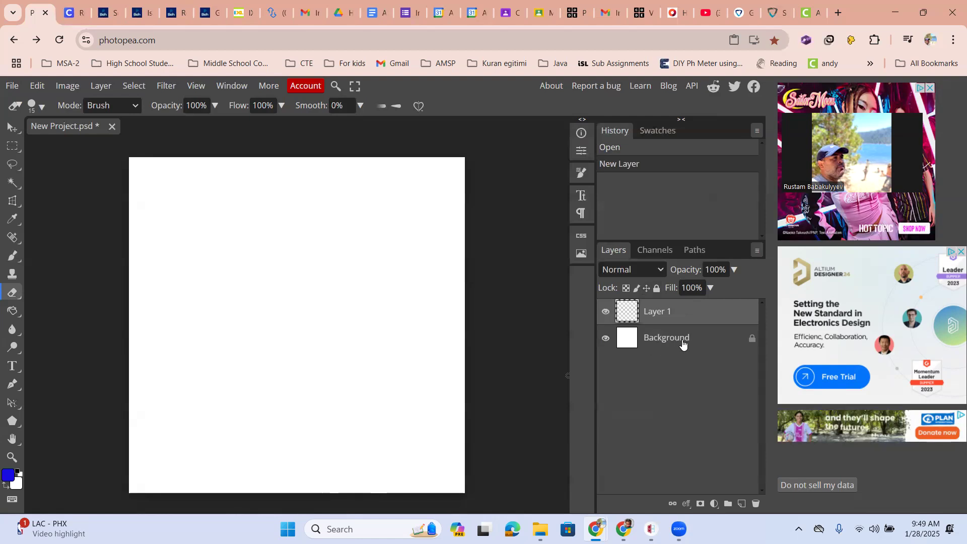
- With the Brush tool at 4 px, draw a blue zigzag mountain line across the full canvas width on the new layer
{"action": "left_click", "coordinate": [15, 257]}
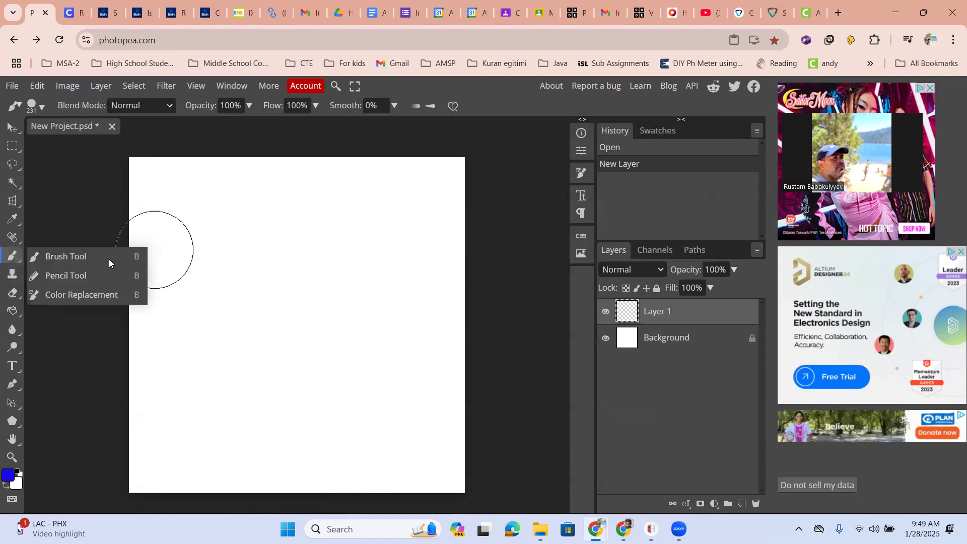
{"action": "left_click", "coordinate": [68, 255]}
{"action": "left_click", "coordinate": [35, 105]}
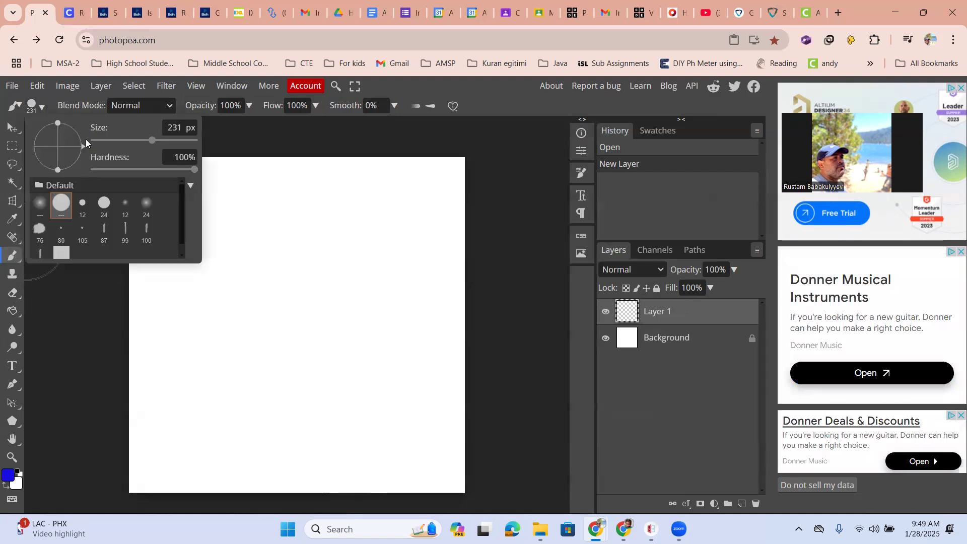
{"action": "left_click", "coordinate": [106, 140]}
{"action": "left_click", "coordinate": [141, 320]}
{"action": "mouse_move", "coordinate": [129, 294]}
{"action": "left_mouse_down"}
{"action": "mouse_move", "coordinate": [157, 266]}
{"action": "mouse_move", "coordinate": [186, 285]}
{"action": "mouse_move", "coordinate": [221, 260]}
{"action": "mouse_move", "coordinate": [257, 291]}
{"action": "mouse_move", "coordinate": [315, 274]}
{"action": "mouse_move", "coordinate": [410, 308]}
{"action": "mouse_move", "coordinate": [426, 271]}
{"action": "mouse_move", "coordinate": [468, 306]}
{"action": "left_mouse_up"}
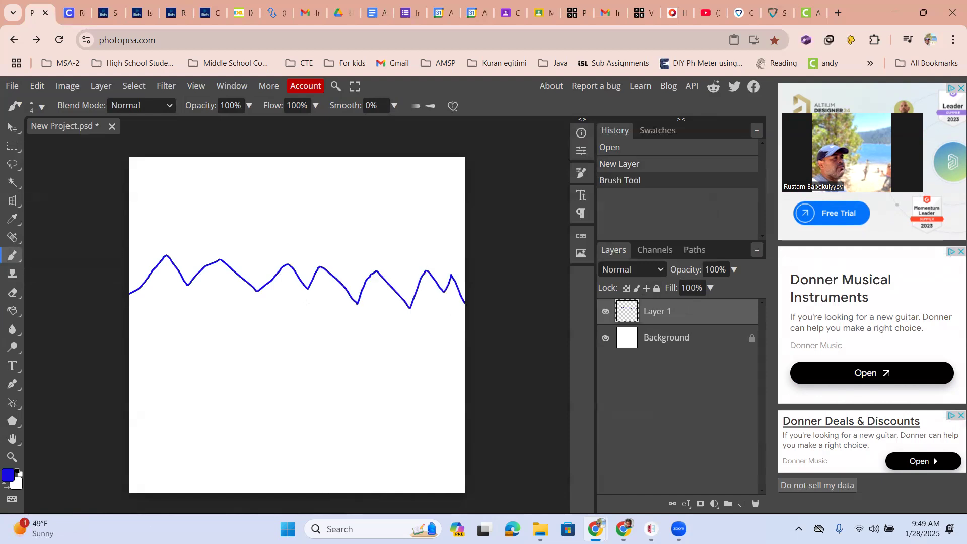
- Erase the left end of the blue mountain line with the Eraser tool and toggle the Background layer's visibility off and on
{"action": "left_click", "coordinate": [14, 293]}
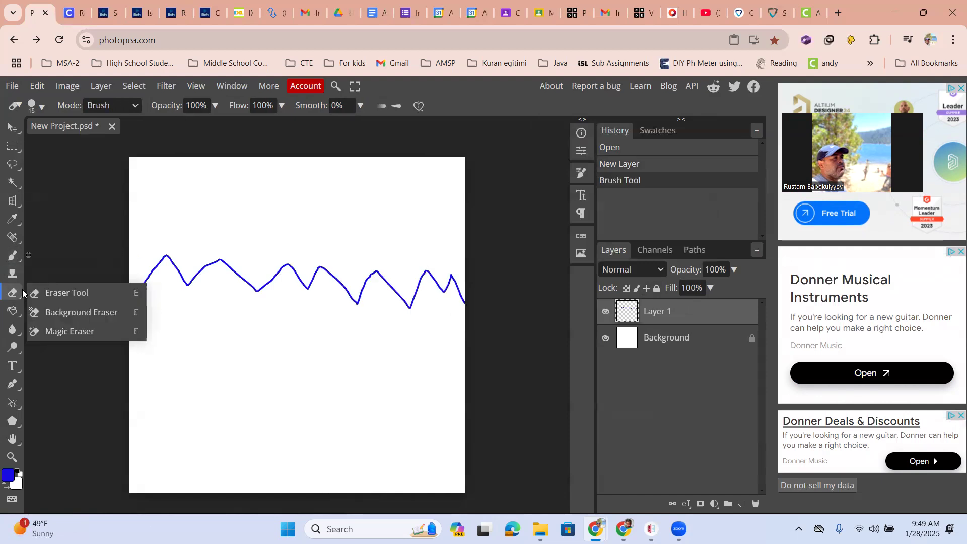
{"action": "left_click", "coordinate": [50, 293]}
{"action": "mouse_move", "coordinate": [127, 292]}
{"action": "left_mouse_down"}
{"action": "mouse_move", "coordinate": [146, 274]}
{"action": "mouse_move", "coordinate": [120, 303]}
{"action": "mouse_move", "coordinate": [133, 275]}
{"action": "left_mouse_up"}
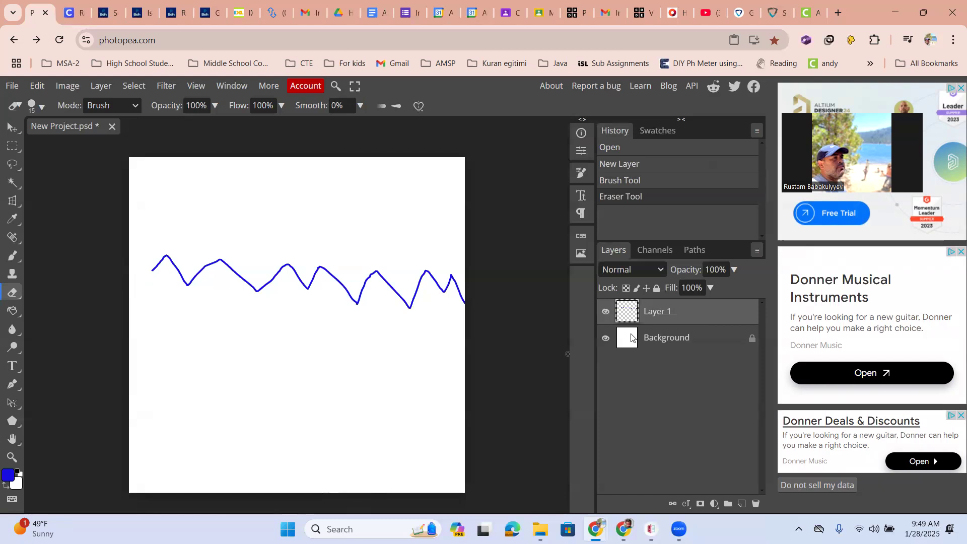
{"action": "left_click", "coordinate": [604, 341]}
{"action": "left_click", "coordinate": [605, 341]}
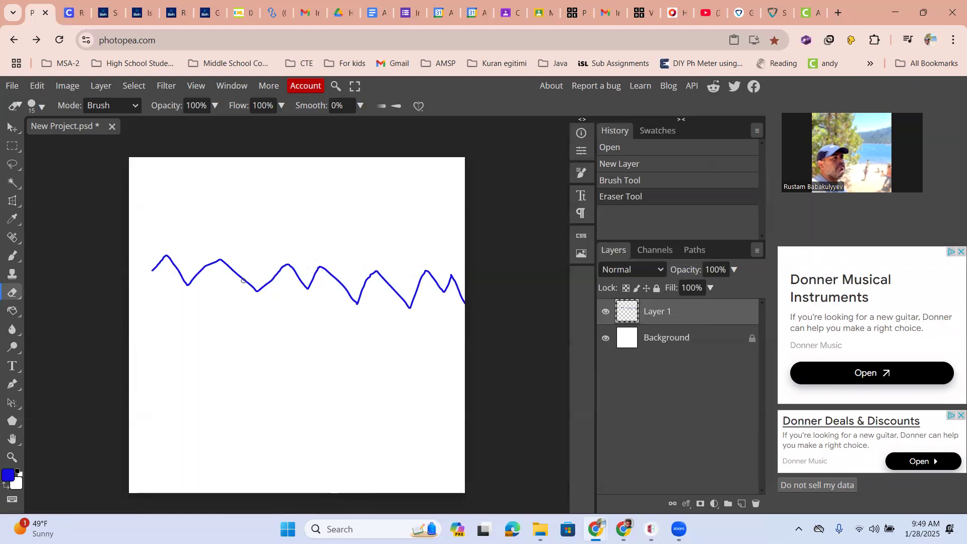